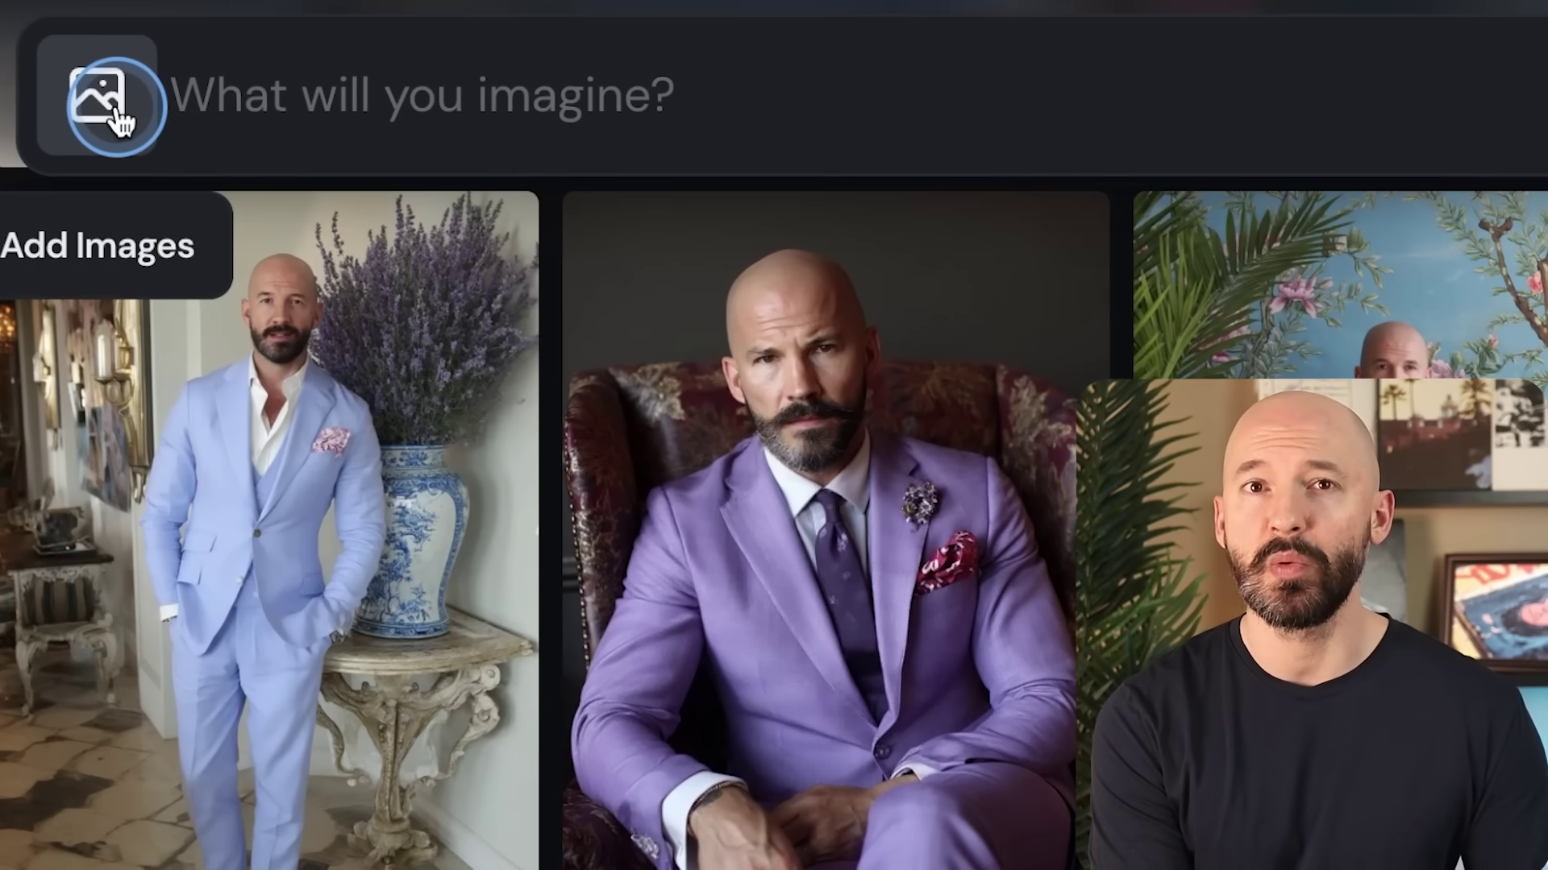
# Place the bald presenter's light-shirt portrait from the uploaded images into the Omni-Reference slot.
pyautogui.click(119, 116)
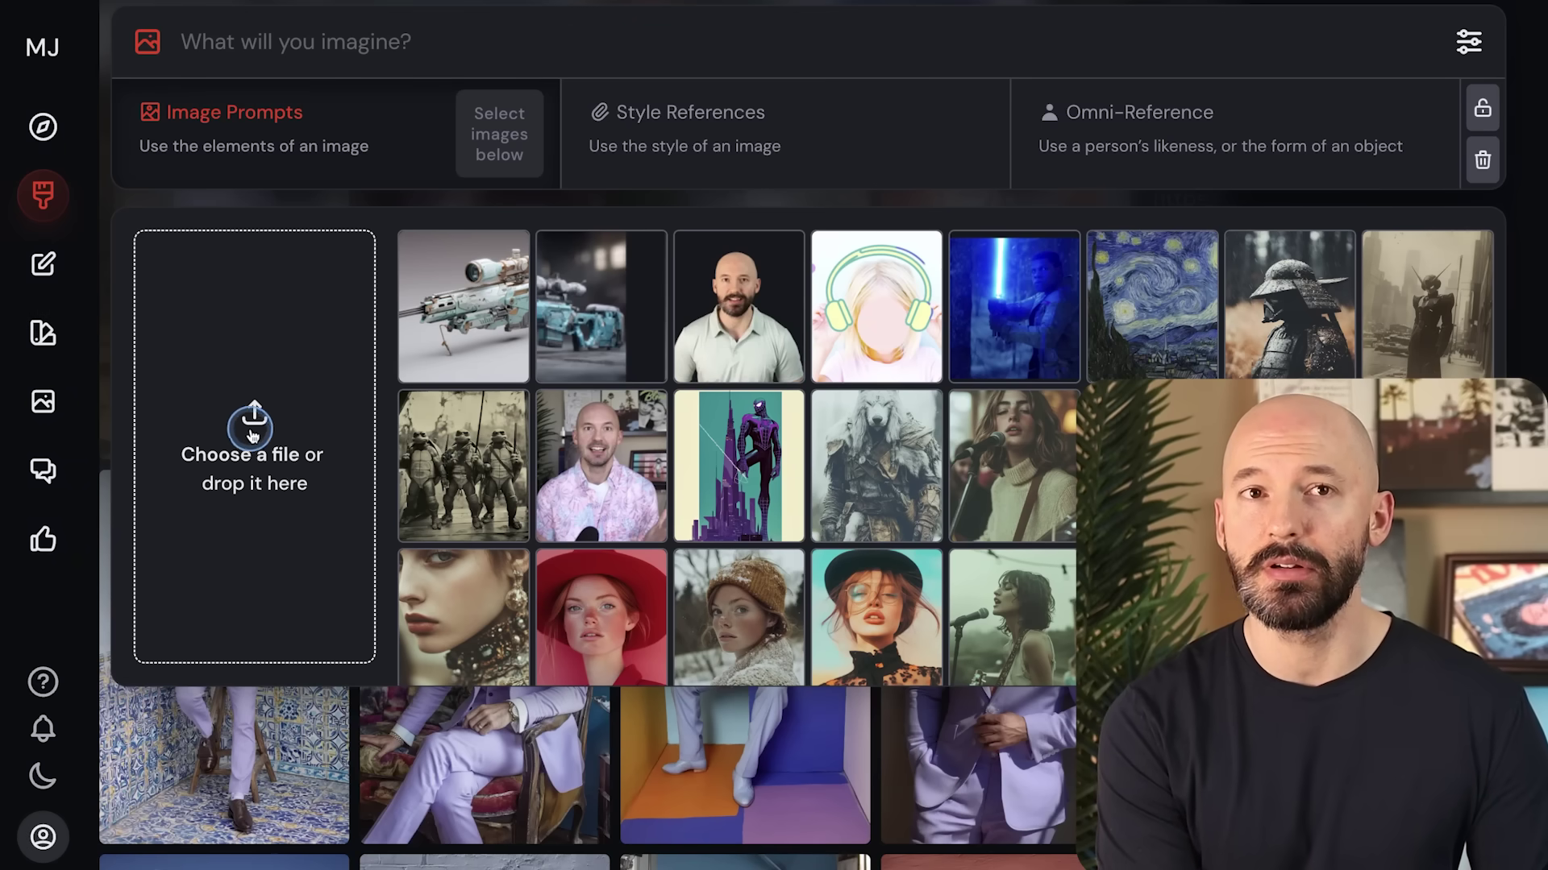
pyautogui.click(291, 449)
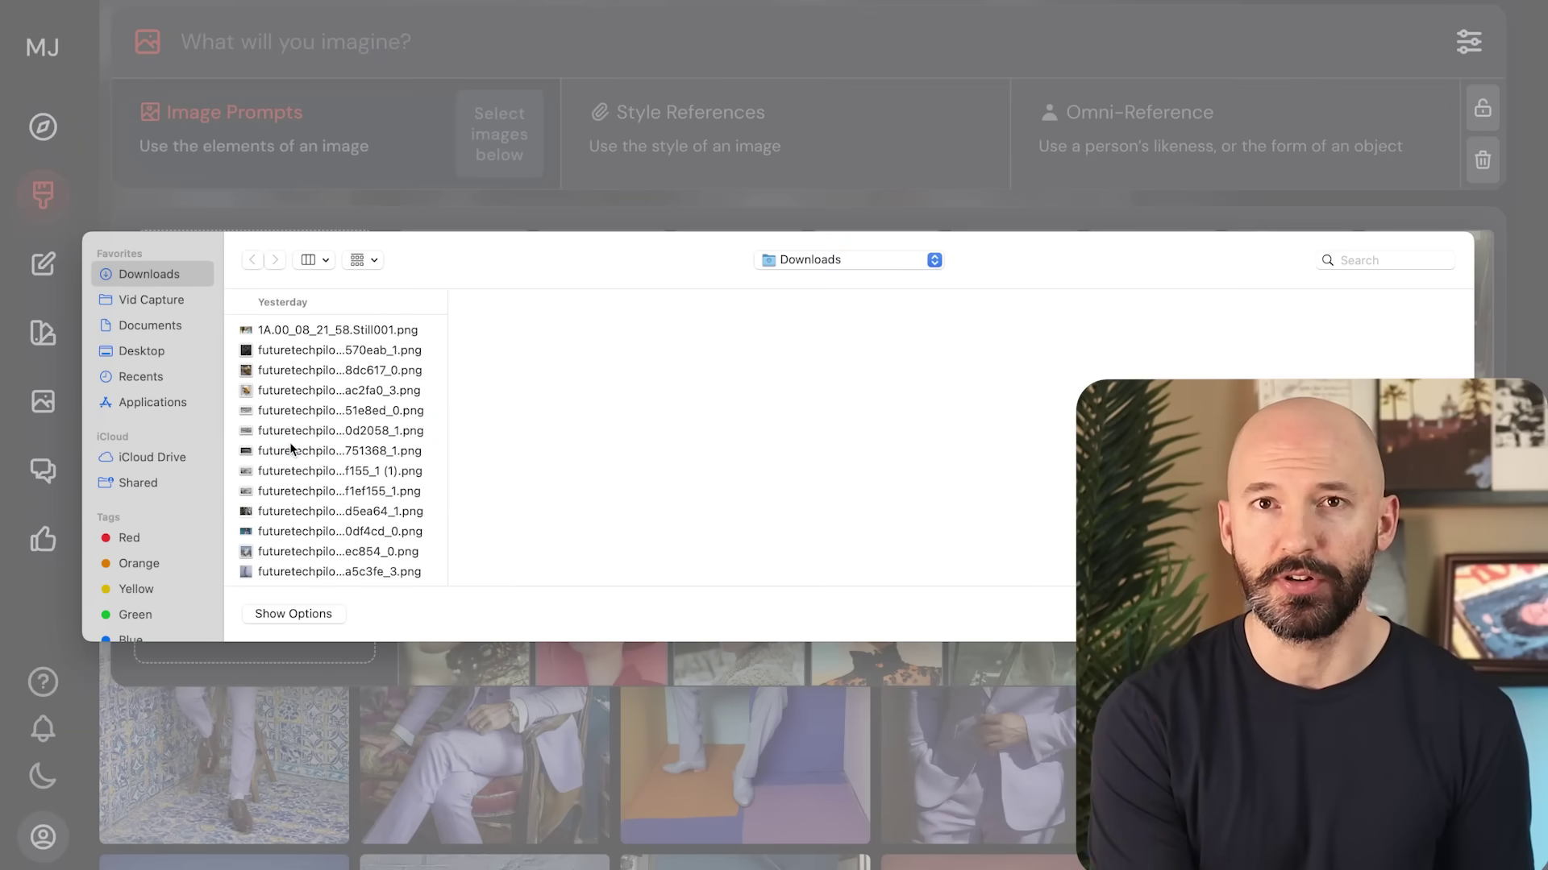
pyautogui.press('Escape')
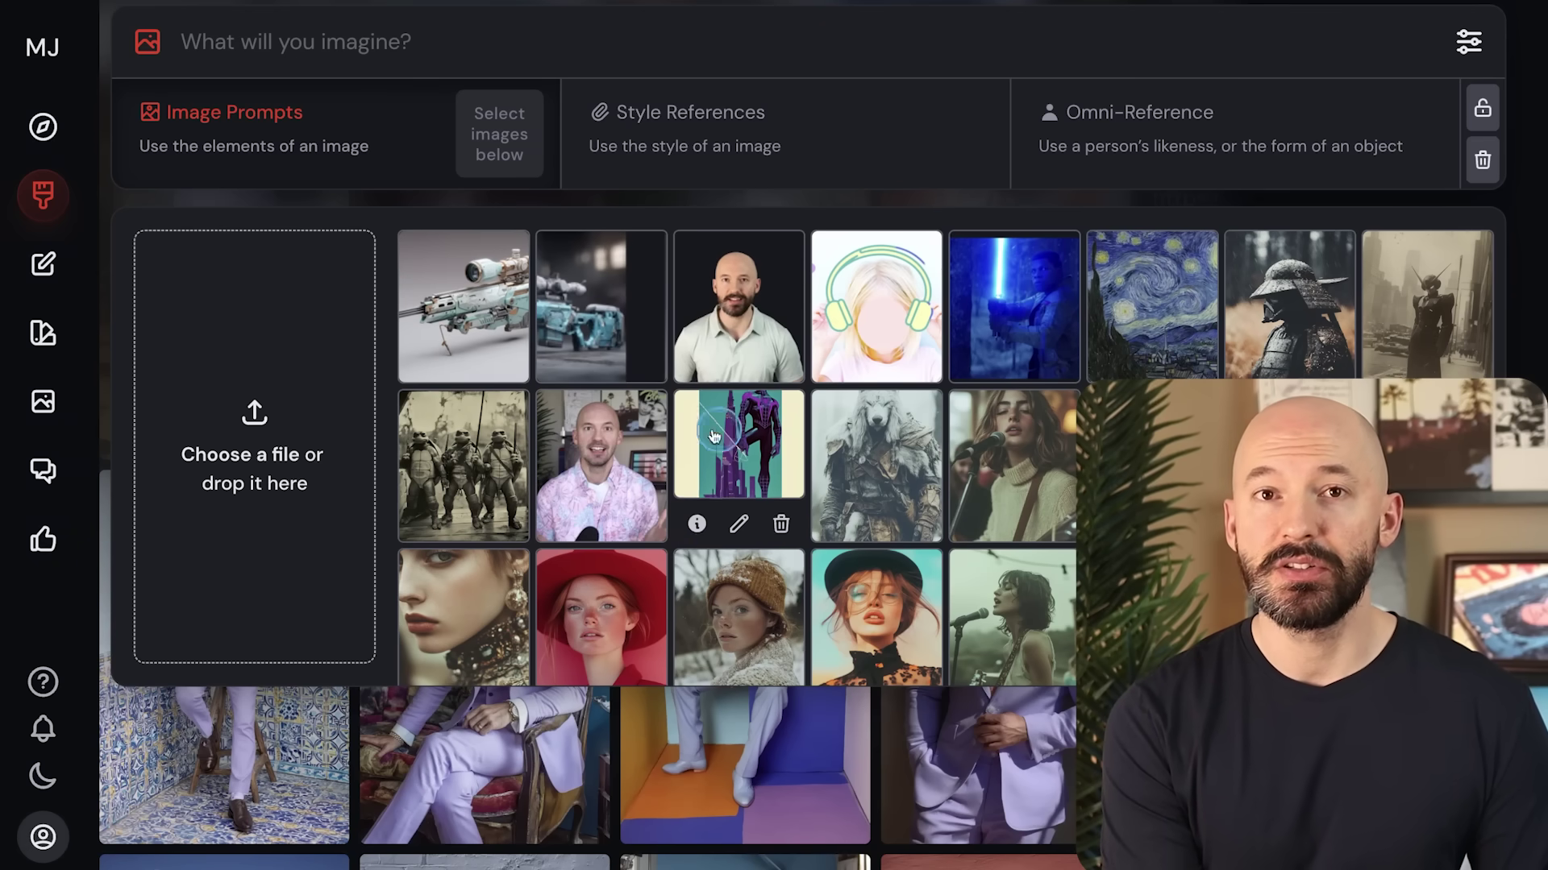
pyautogui.moveTo(740, 313)
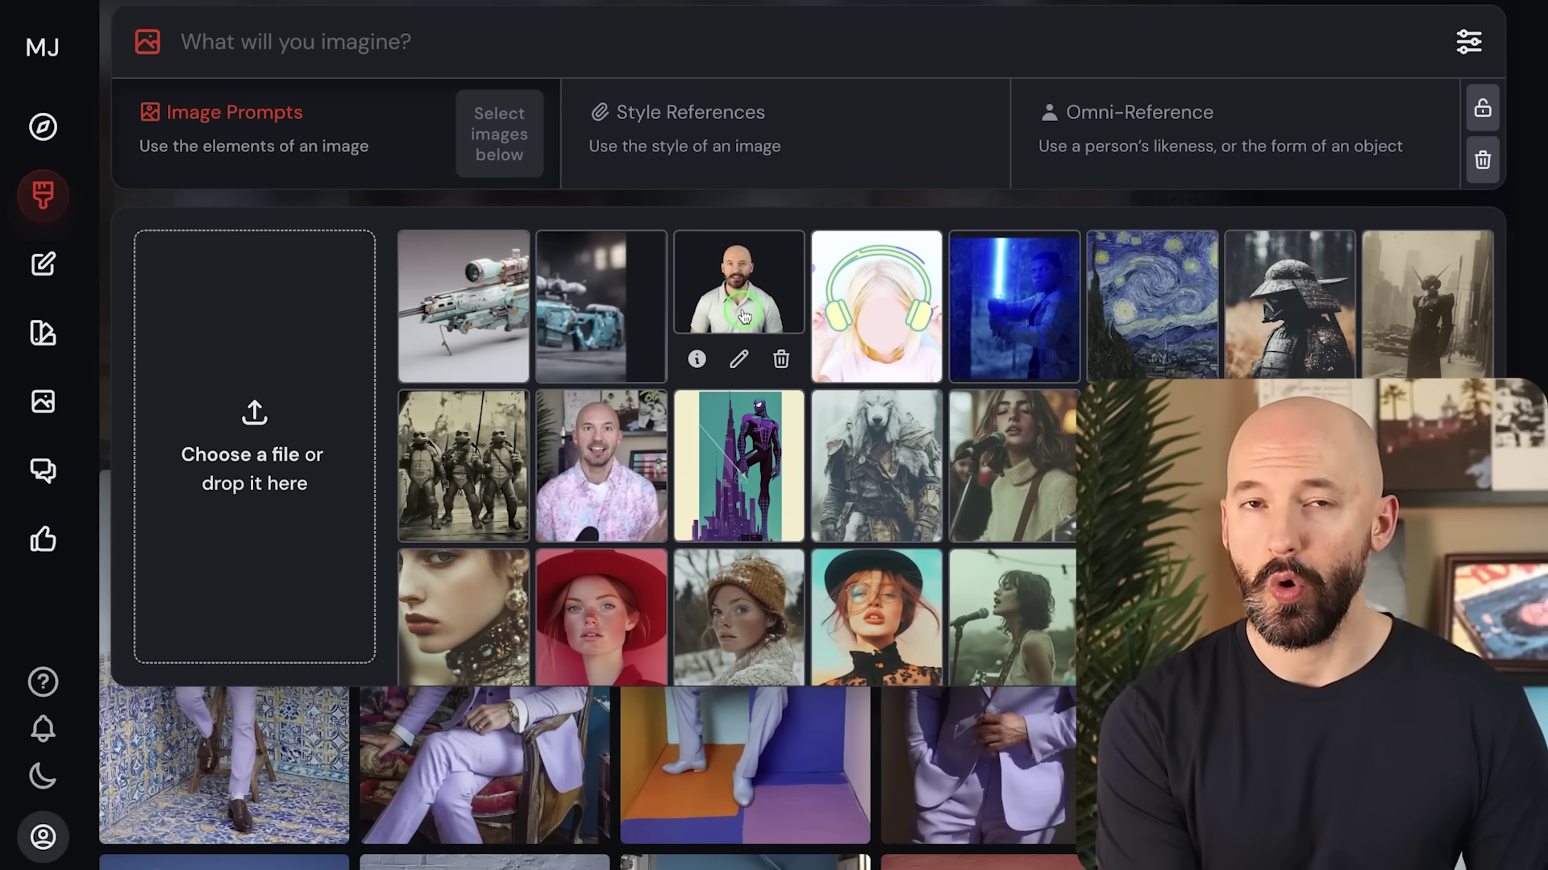
pyautogui.moveTo(740, 313); pyautogui.dragTo(1218, 161)
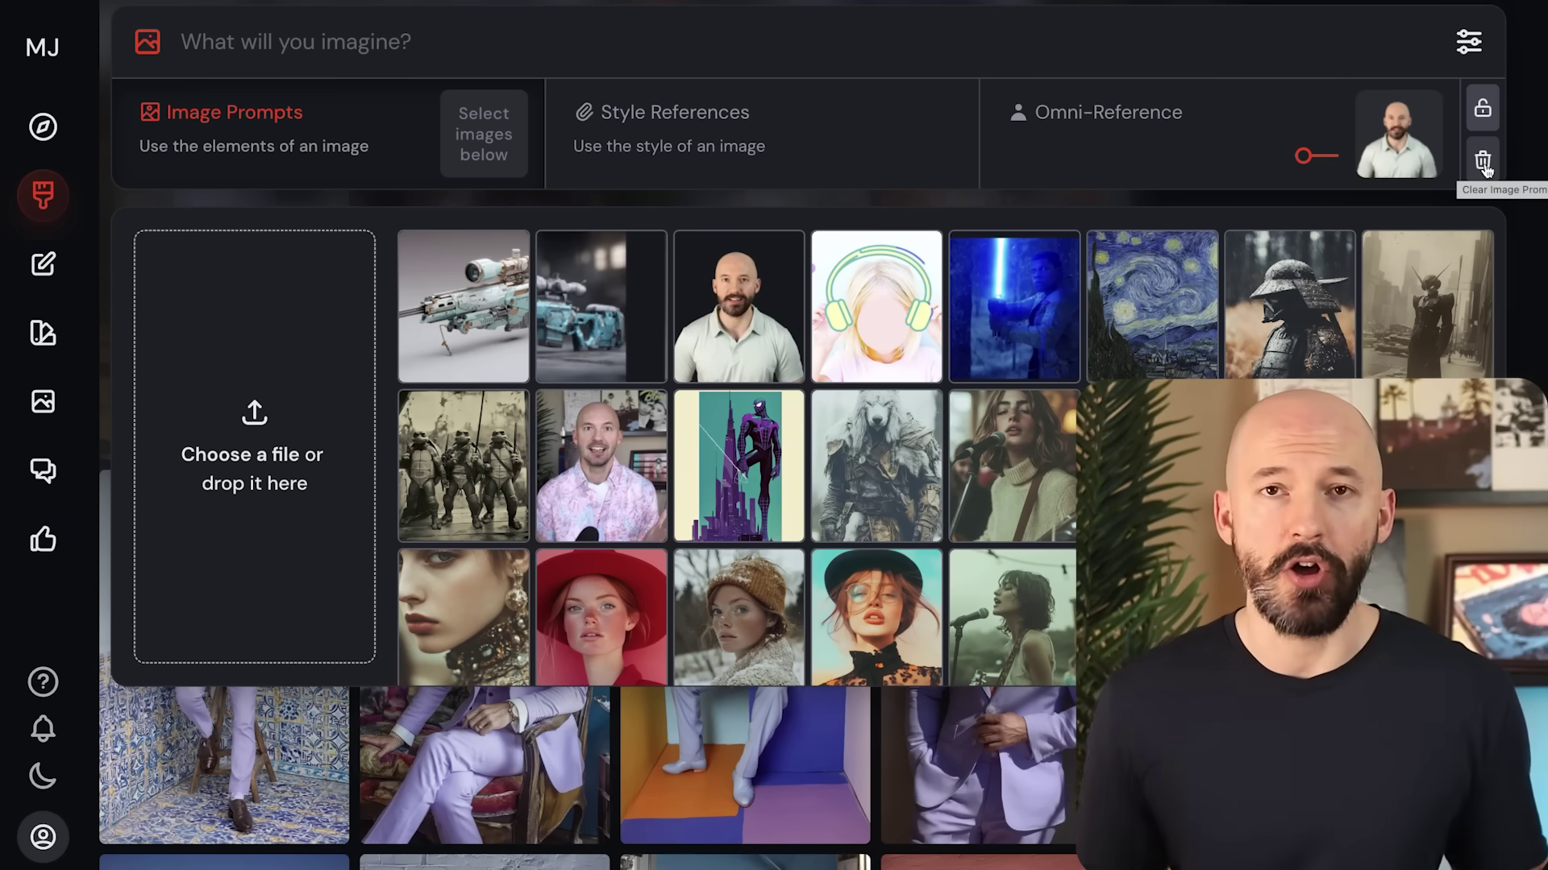
# Write the prompt 'a rockstar on stage at a music festival' in the prompt box.
pyautogui.click(580, 35)
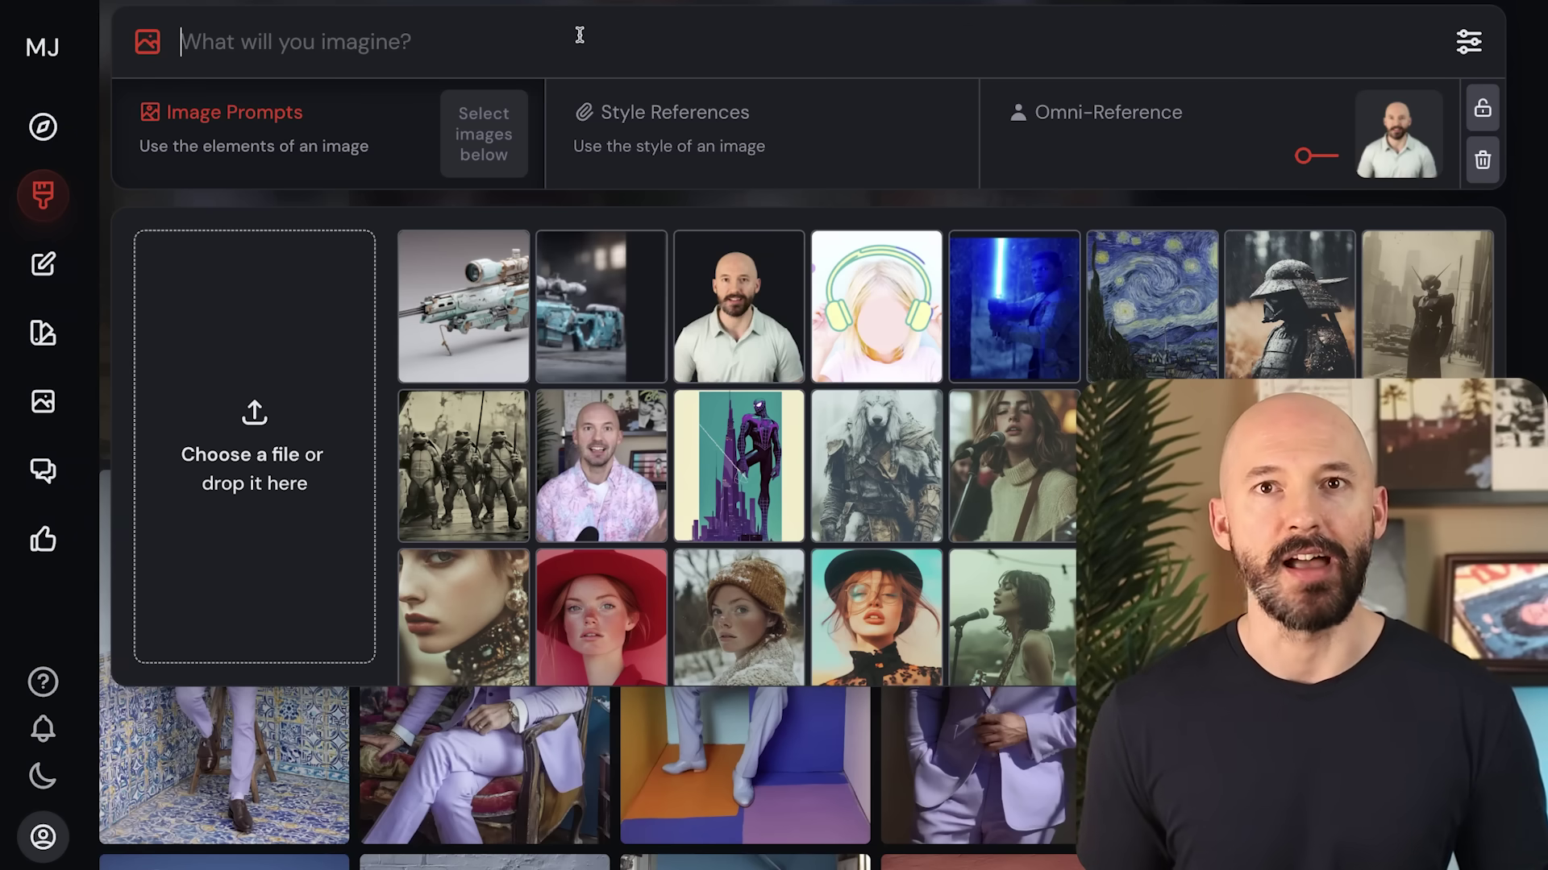
pyautogui.write('a rockstar ')
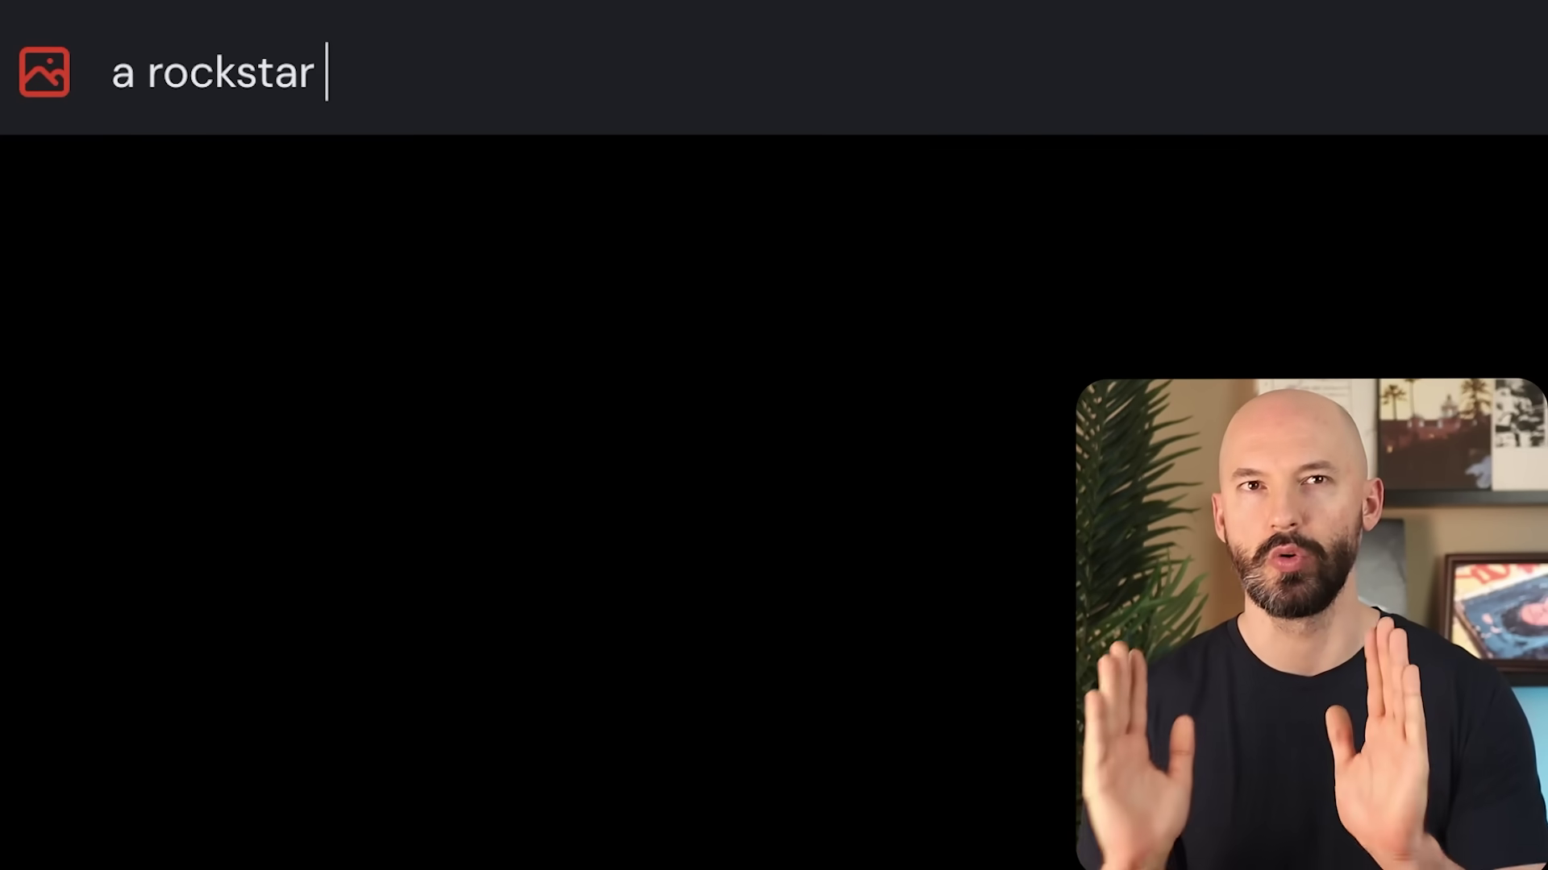
pyautogui.write('on stage at a music')
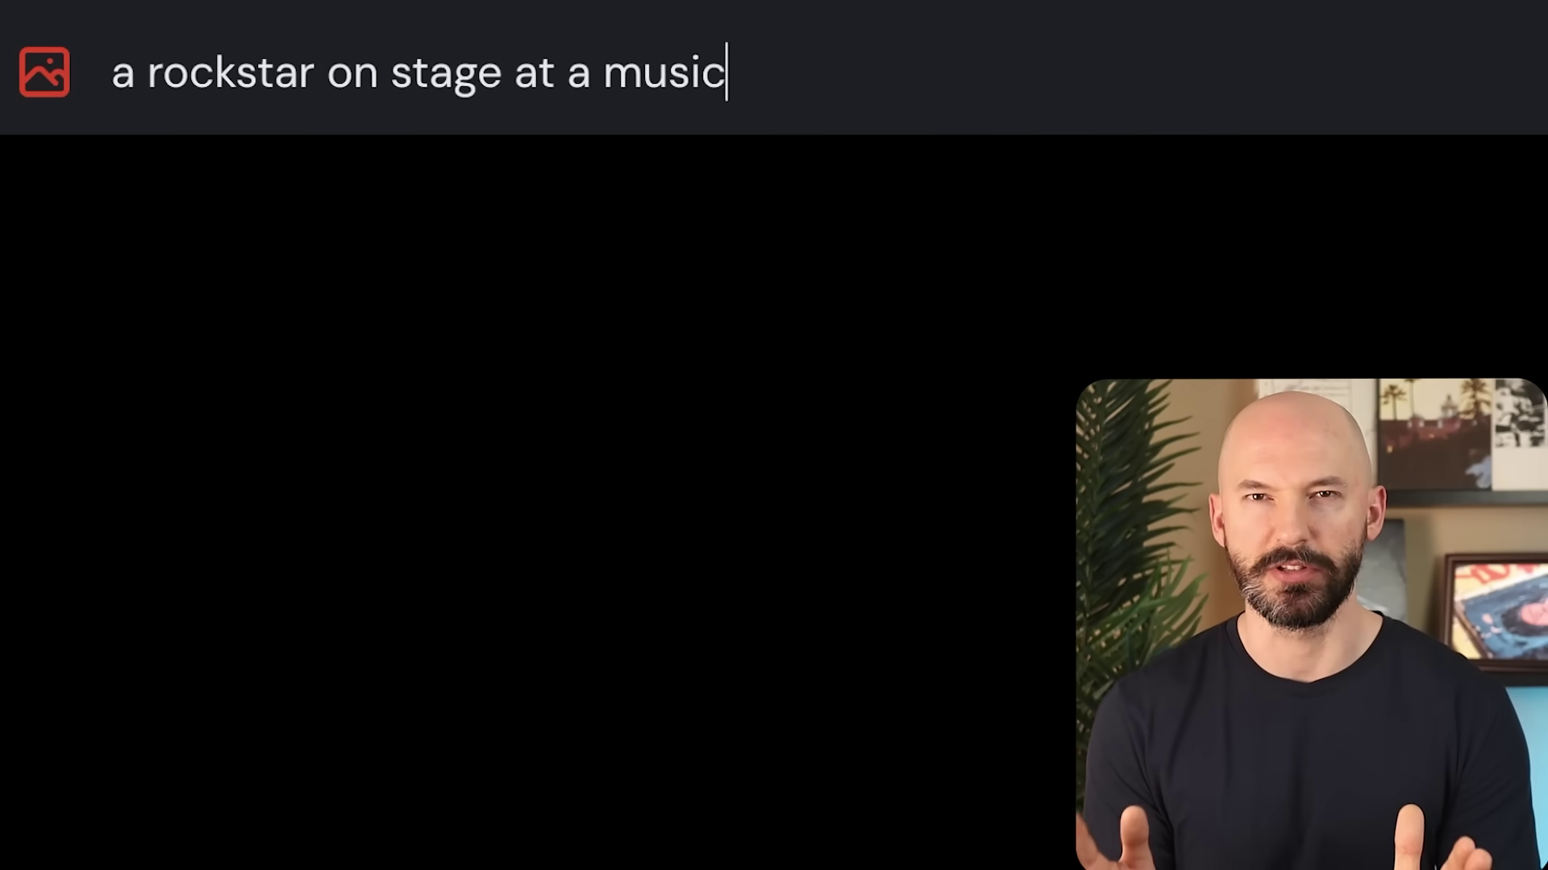
pyautogui.write(' festival')
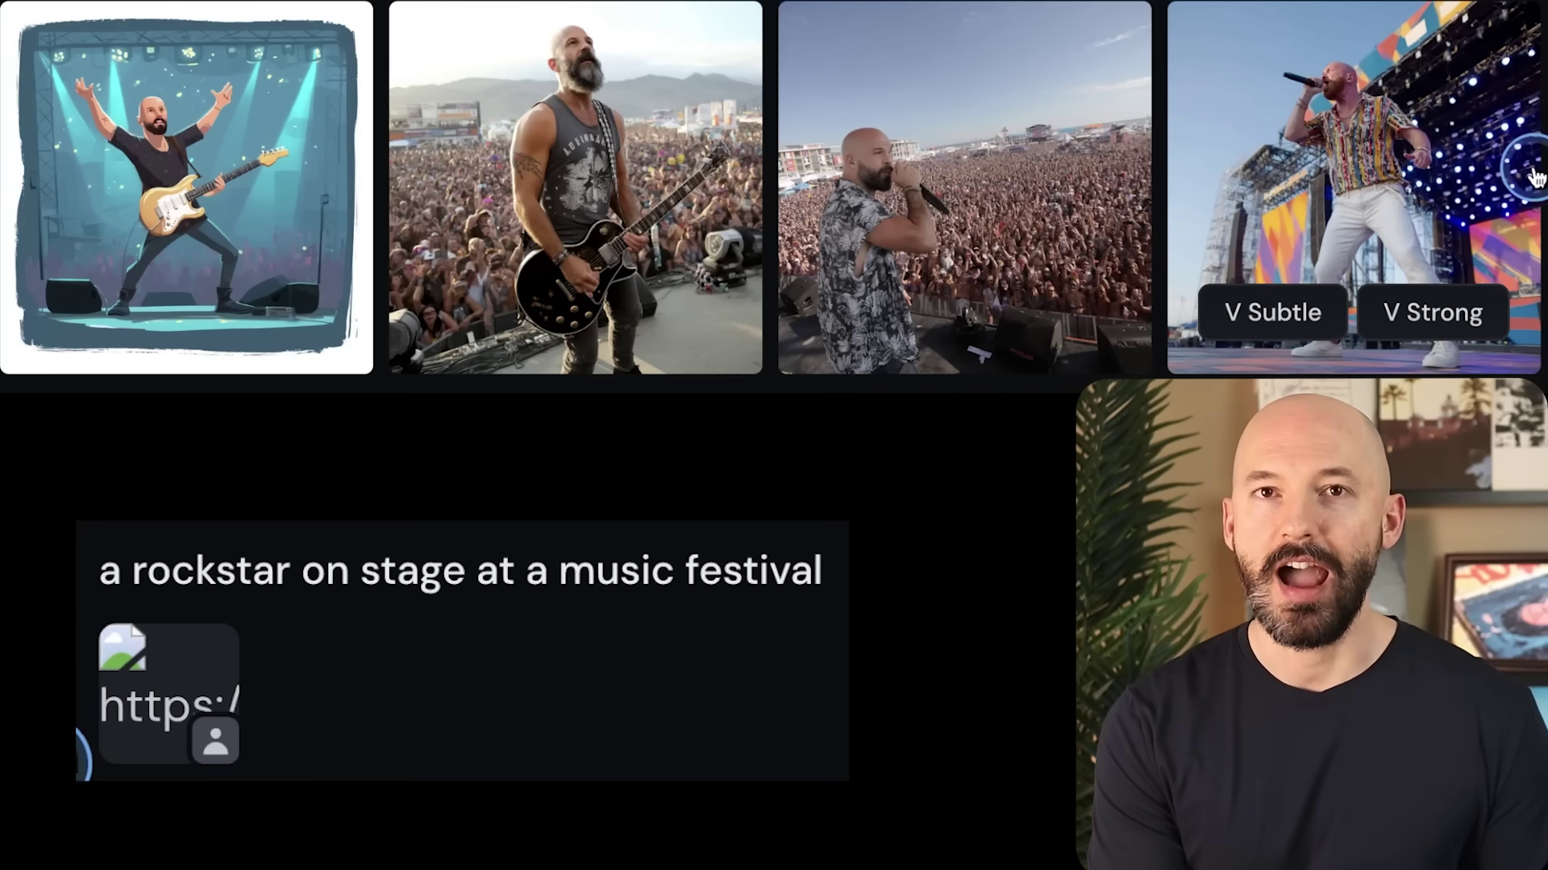
# Open the fourth rockstar image full-size and step back to the guitarist version.
pyautogui.click(1431, 169)
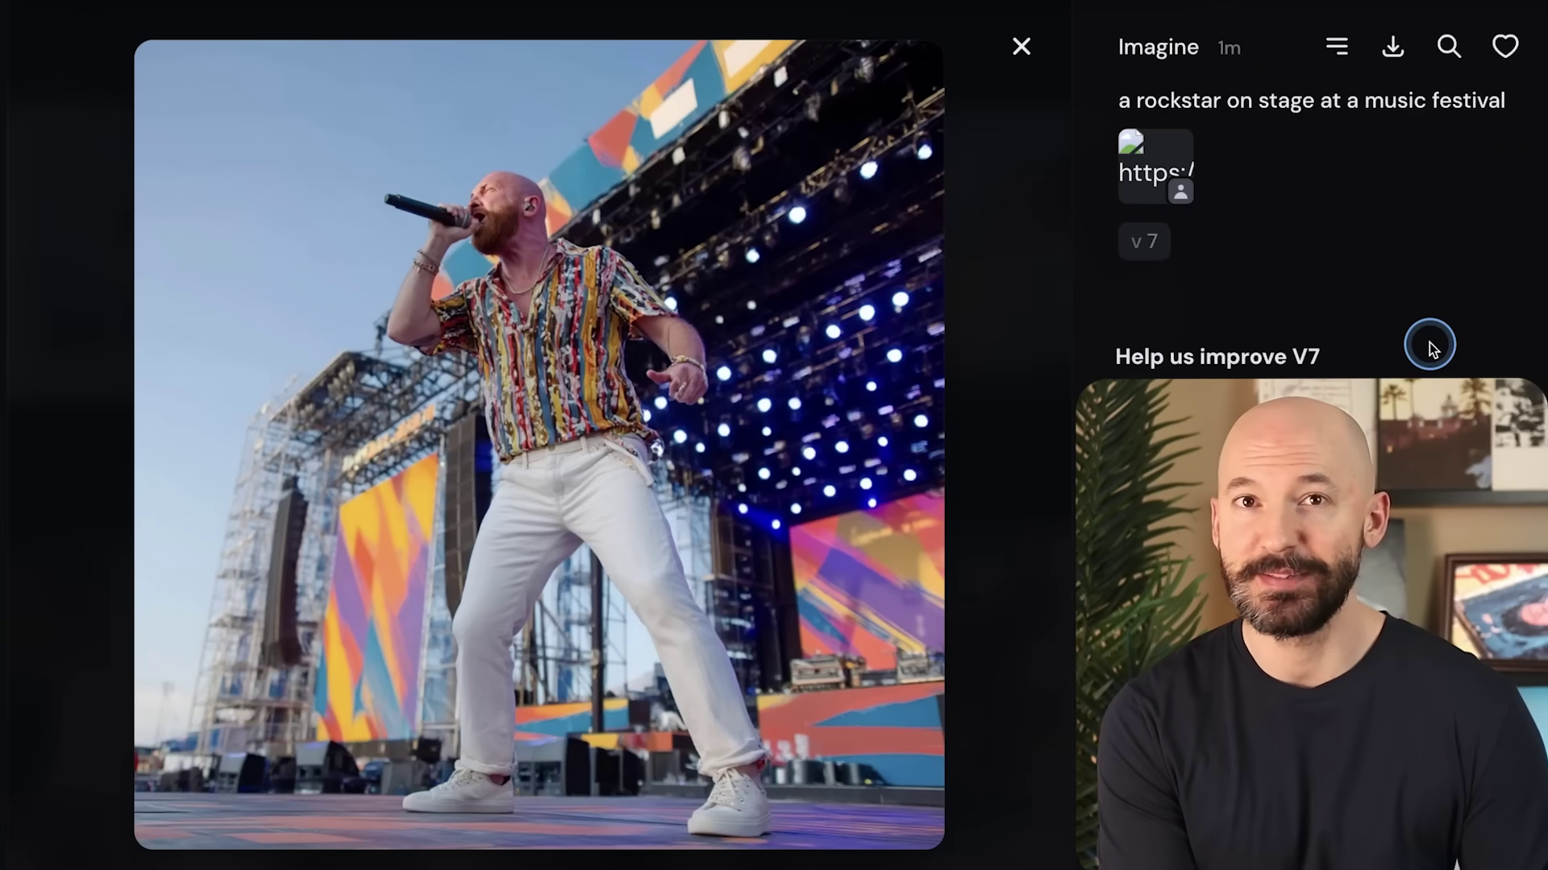
pyautogui.press('Left')
pyautogui.press('Left')
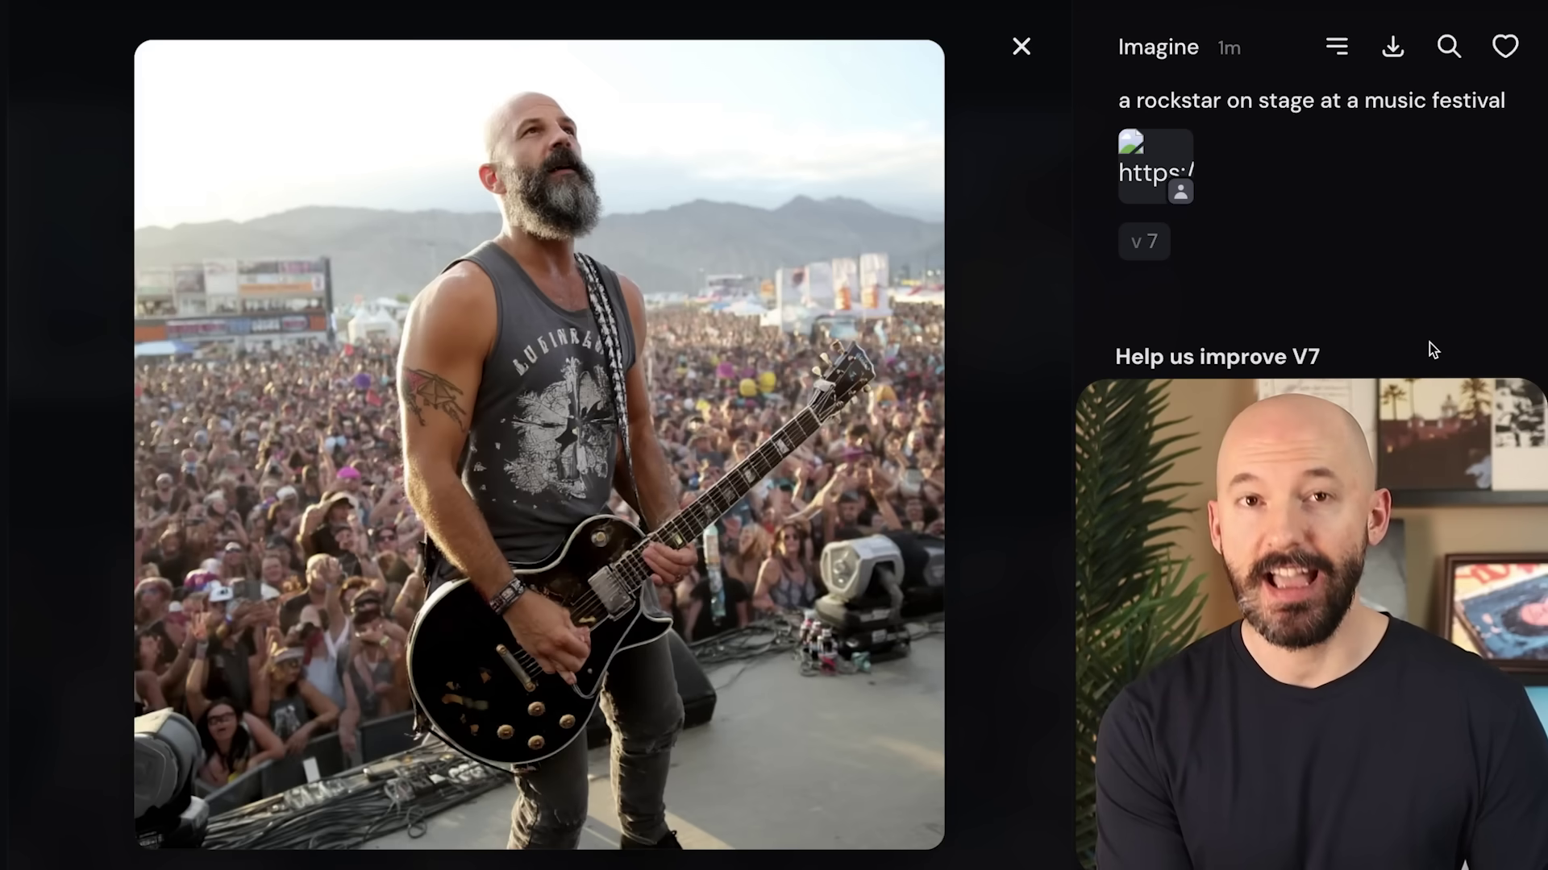
pyautogui.press('Left')
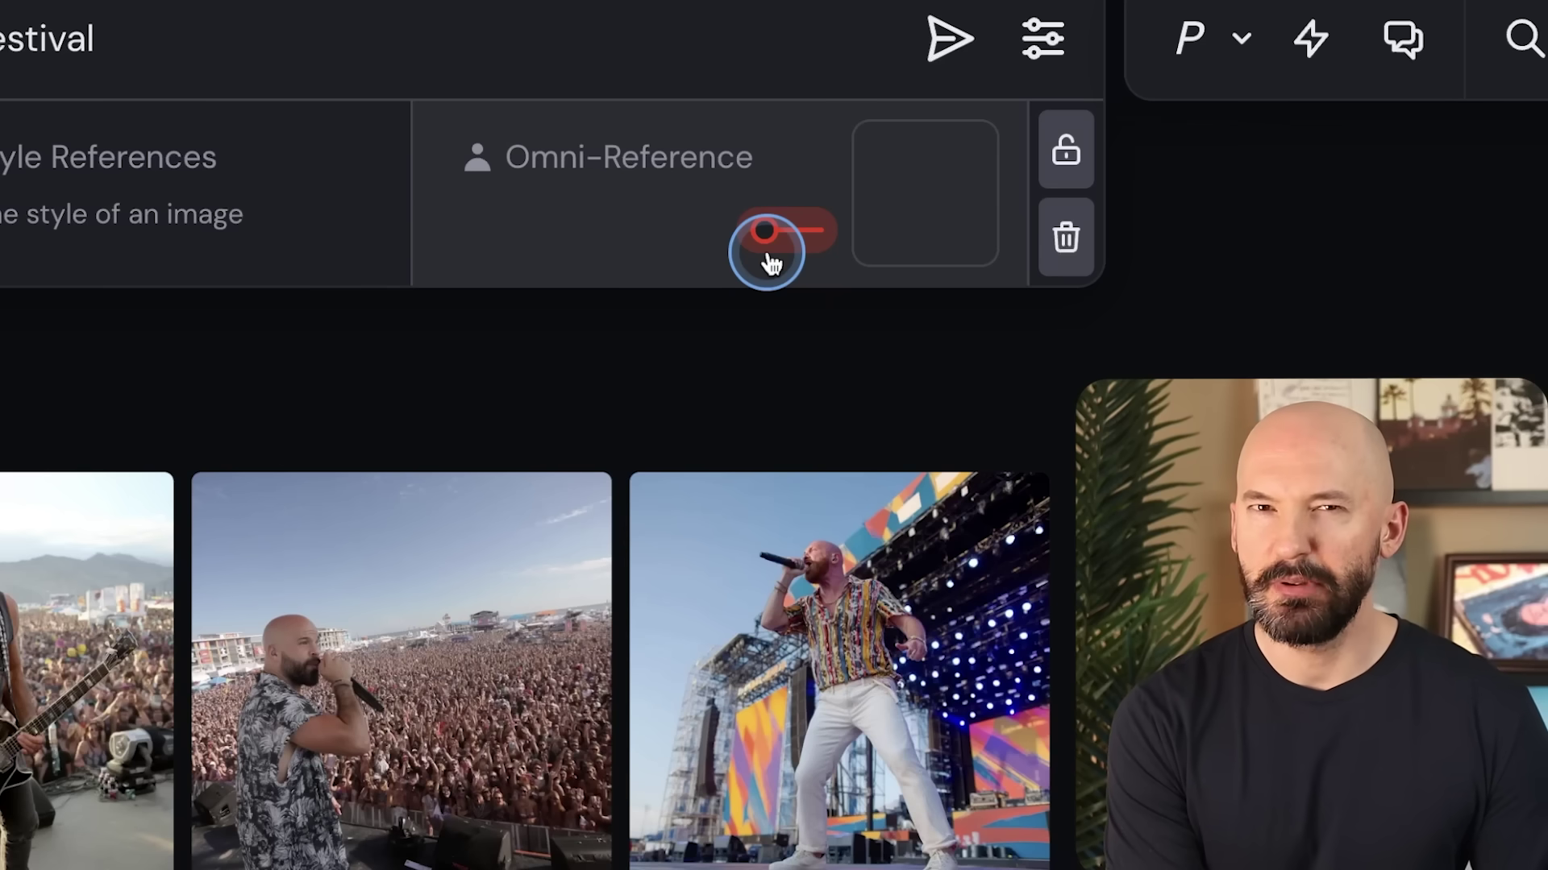
# Try reopening the Omni-Reference image, which fails with 'Error loading image' and leaves the slot empty.
pyautogui.click(908, 243)
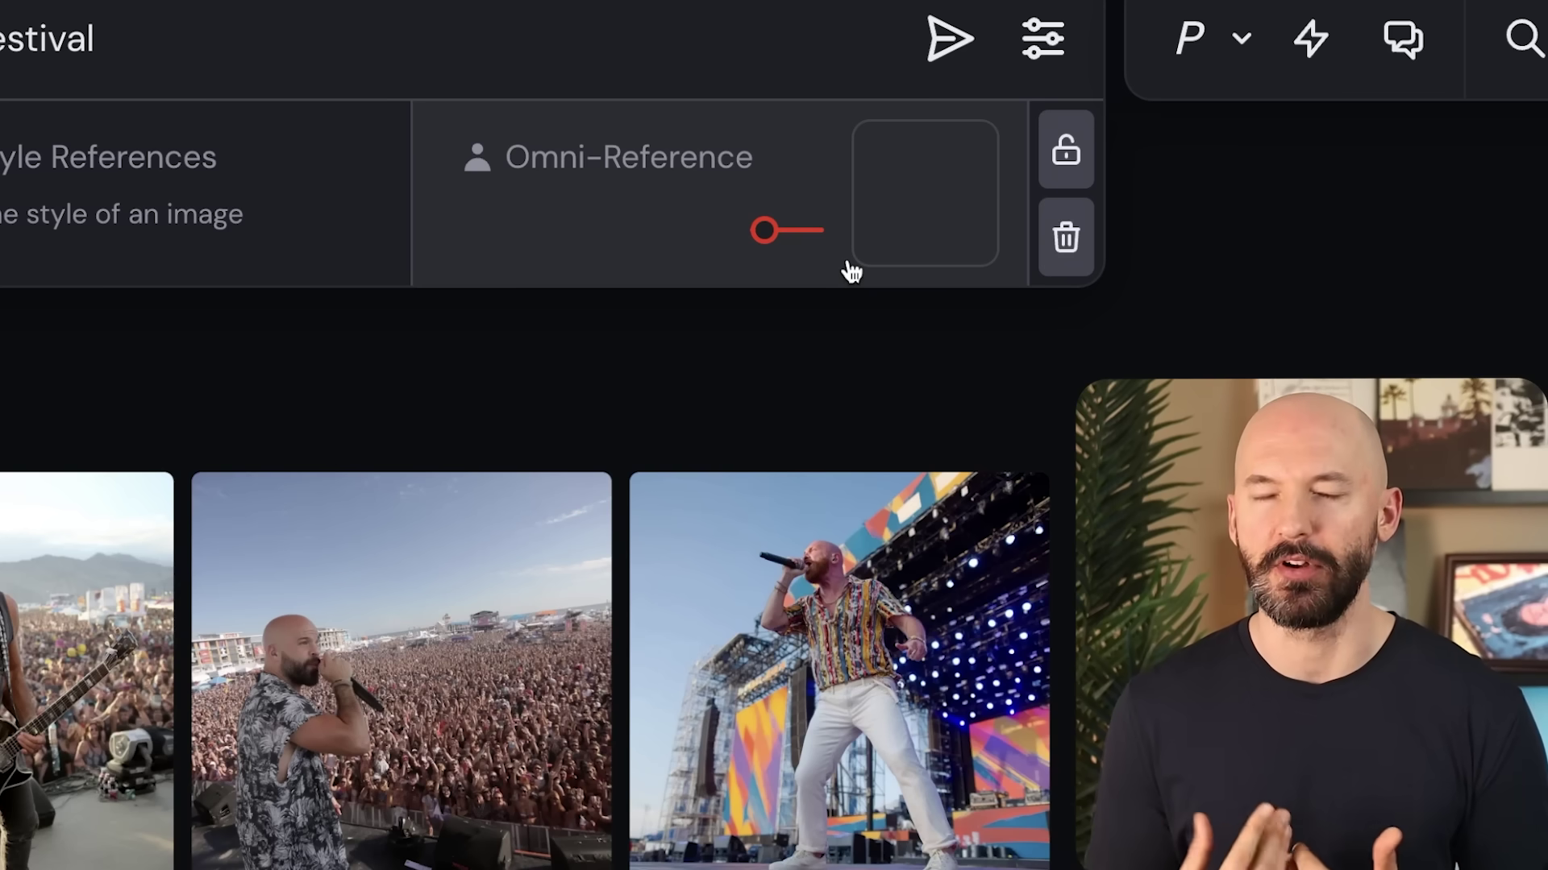
# Clear the broken slot, re-add the presenter's photo, and raise Omni Strength to 1000 before resetting it to 100.
pyautogui.click(965, 158)
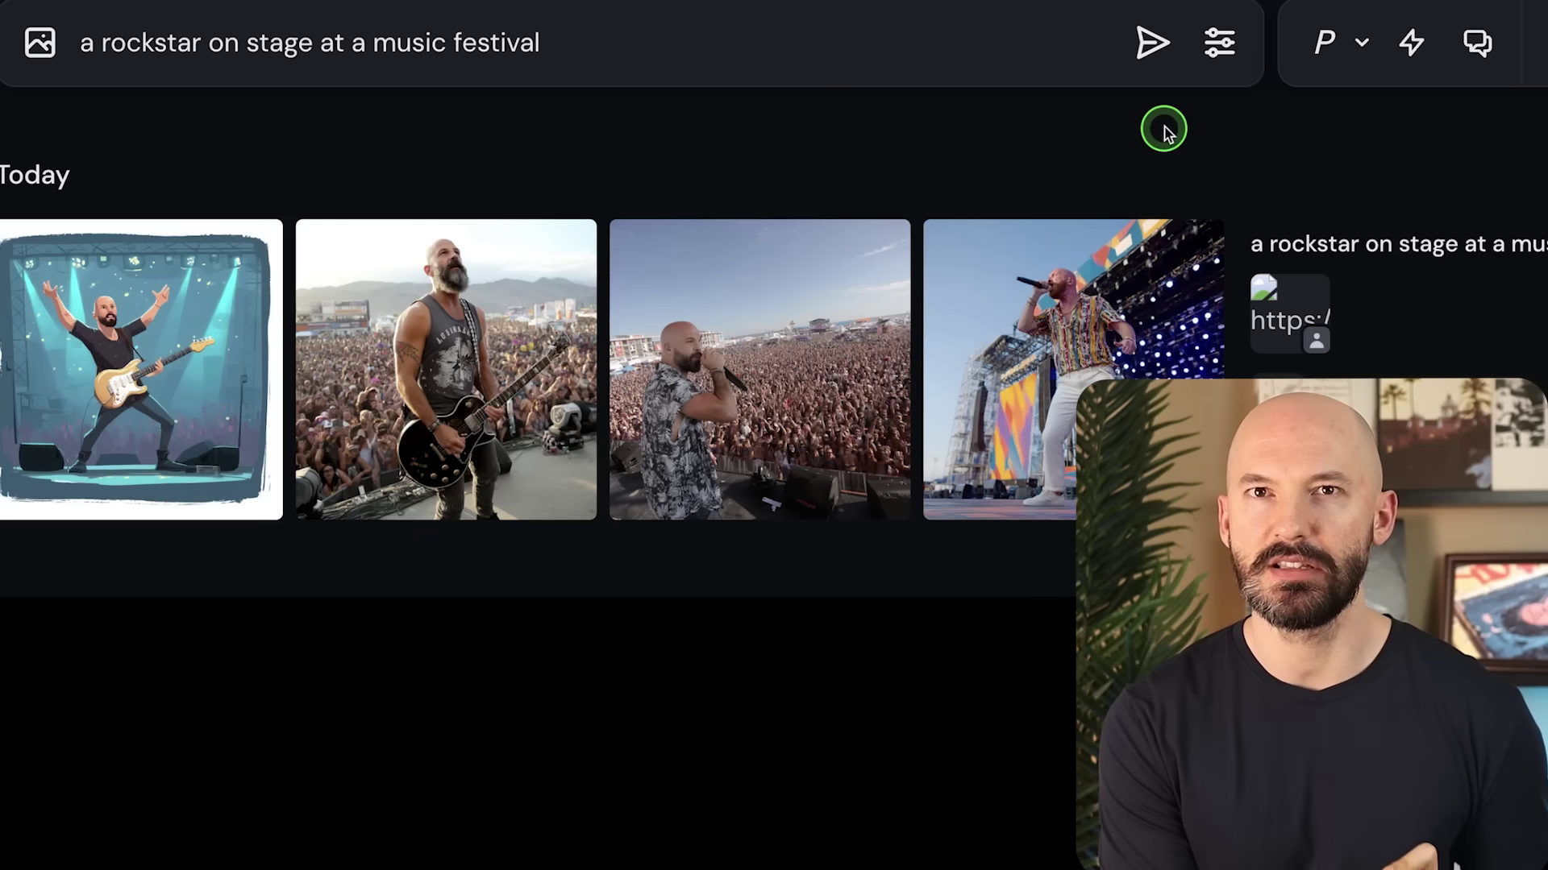
pyautogui.click(48, 47)
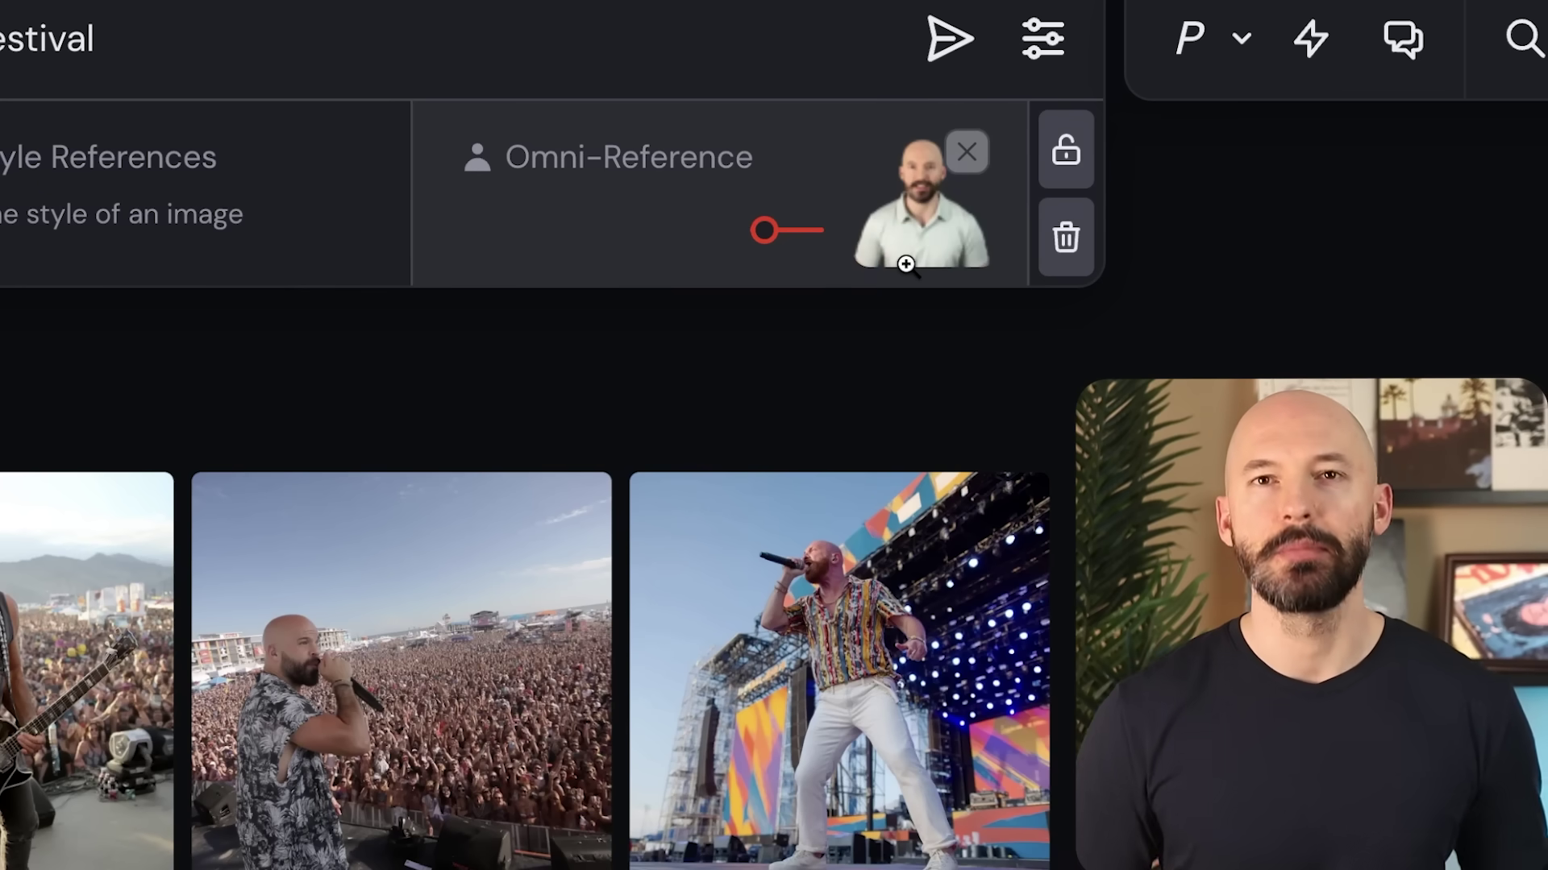
pyautogui.click(787, 233)
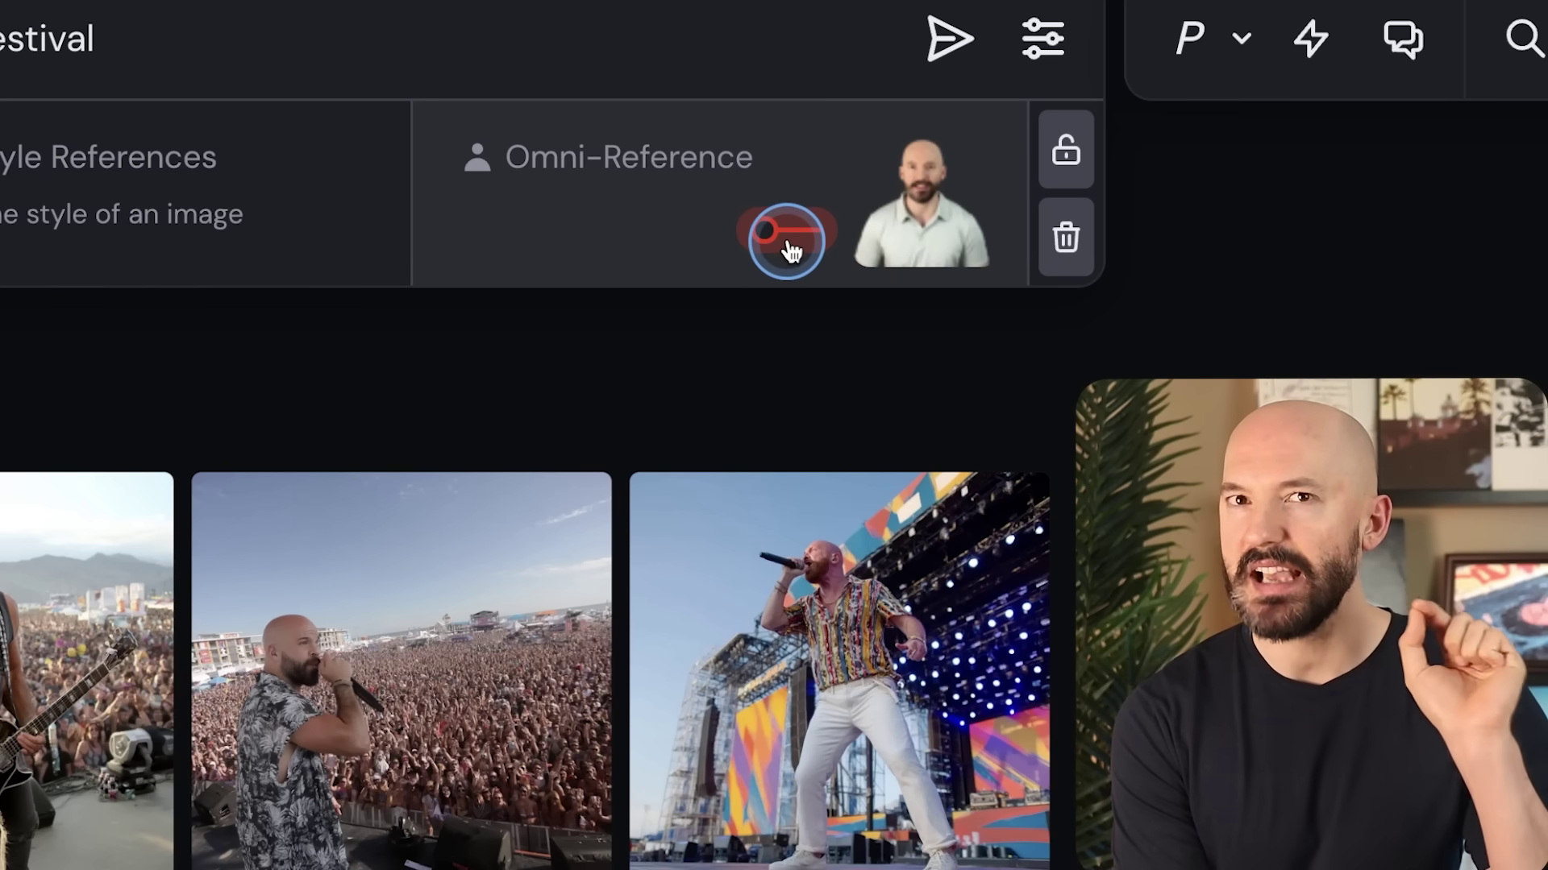
pyautogui.click(785, 232)
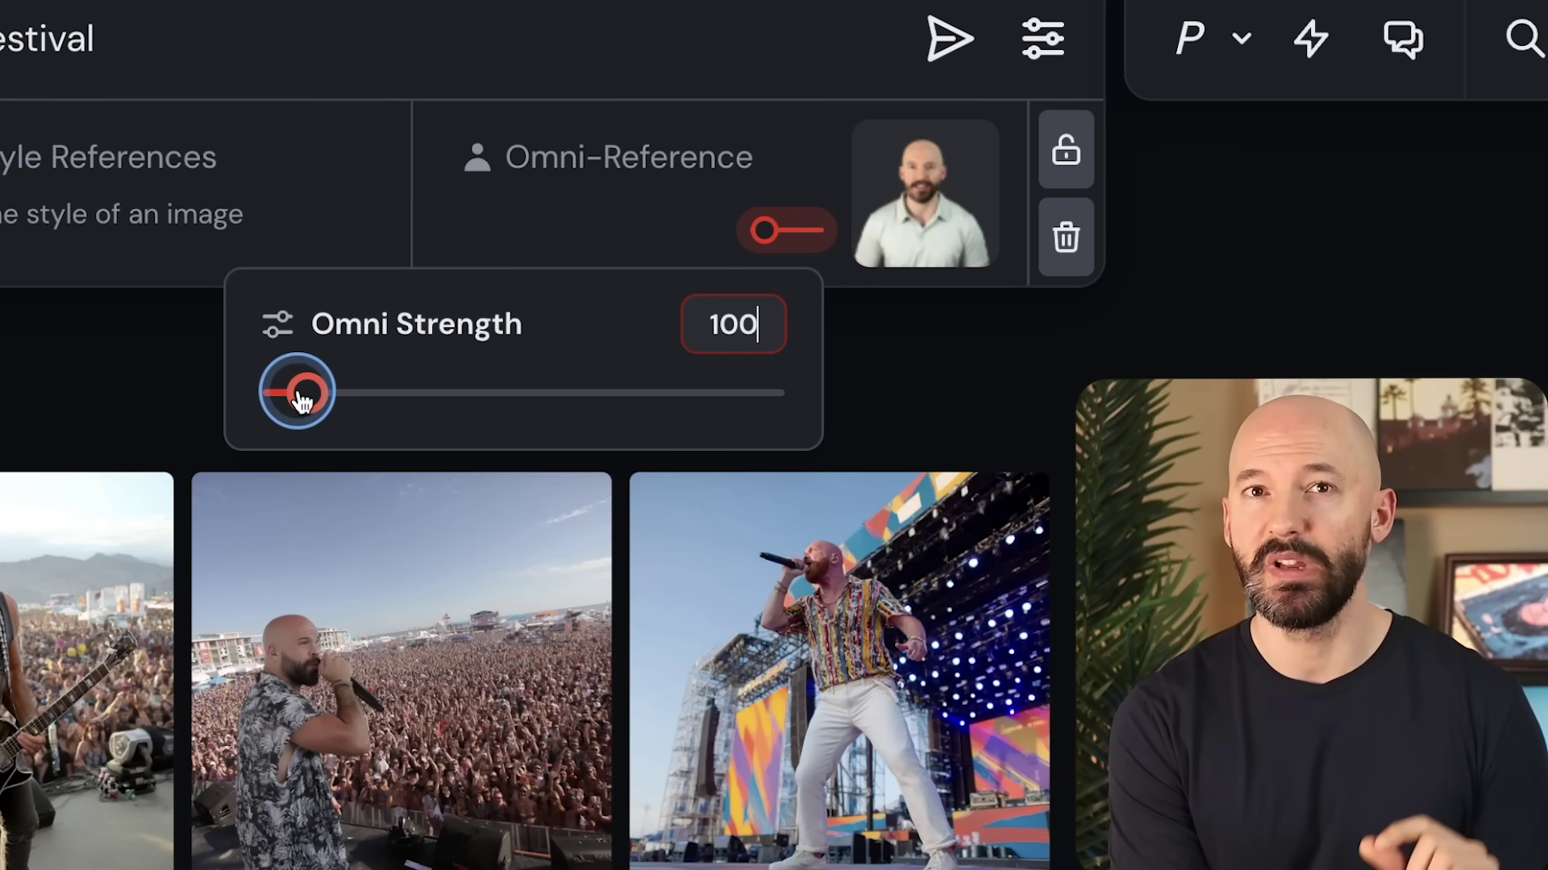
pyautogui.moveTo(302, 400); pyautogui.dragTo(795, 401)
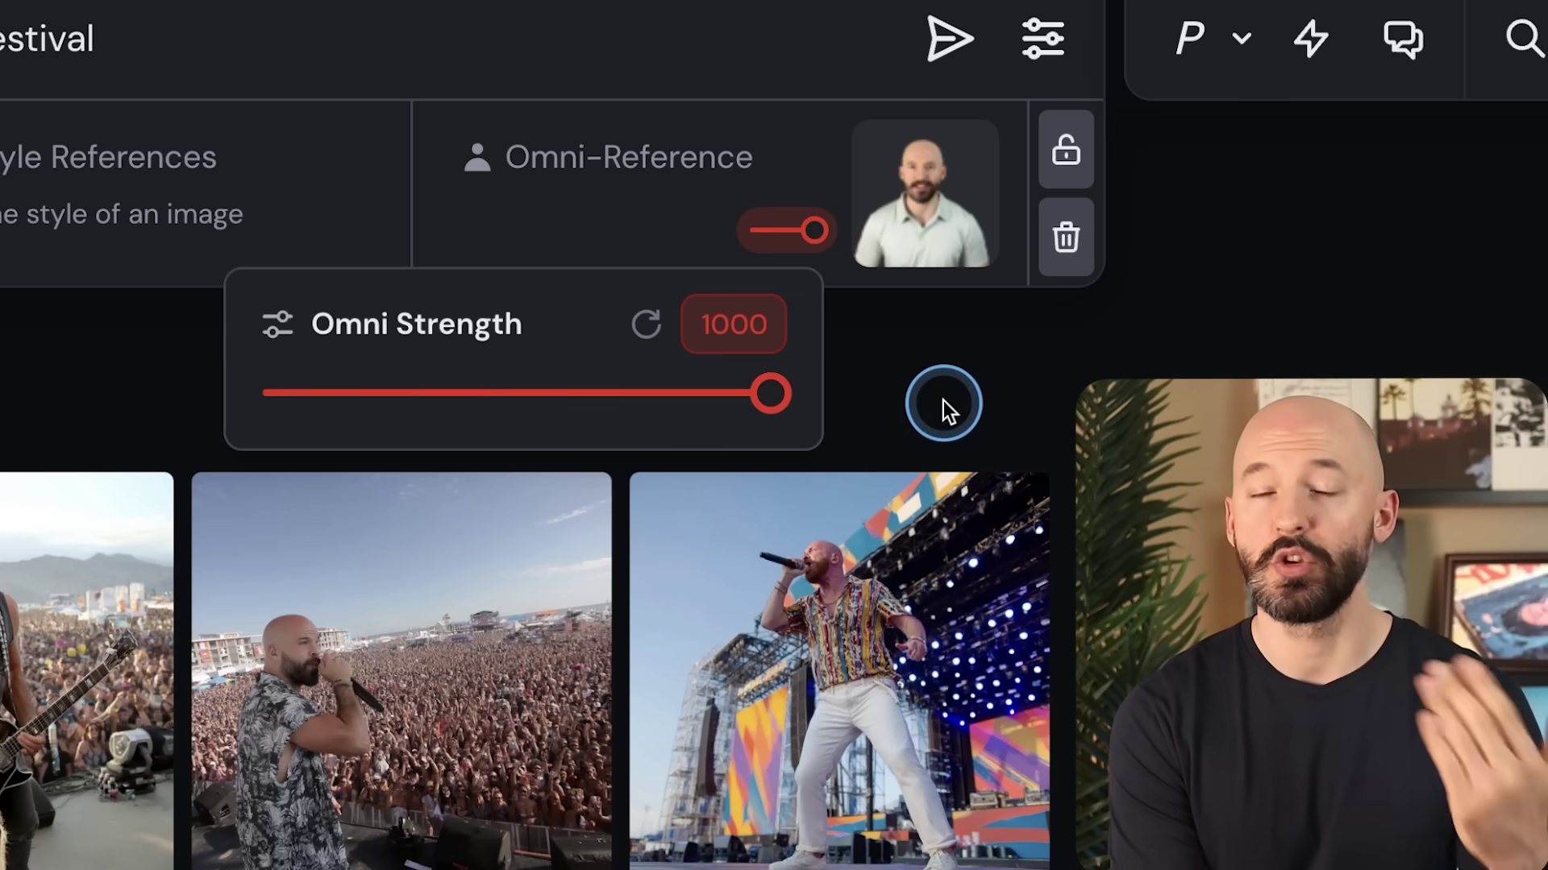
pyautogui.click(640, 328)
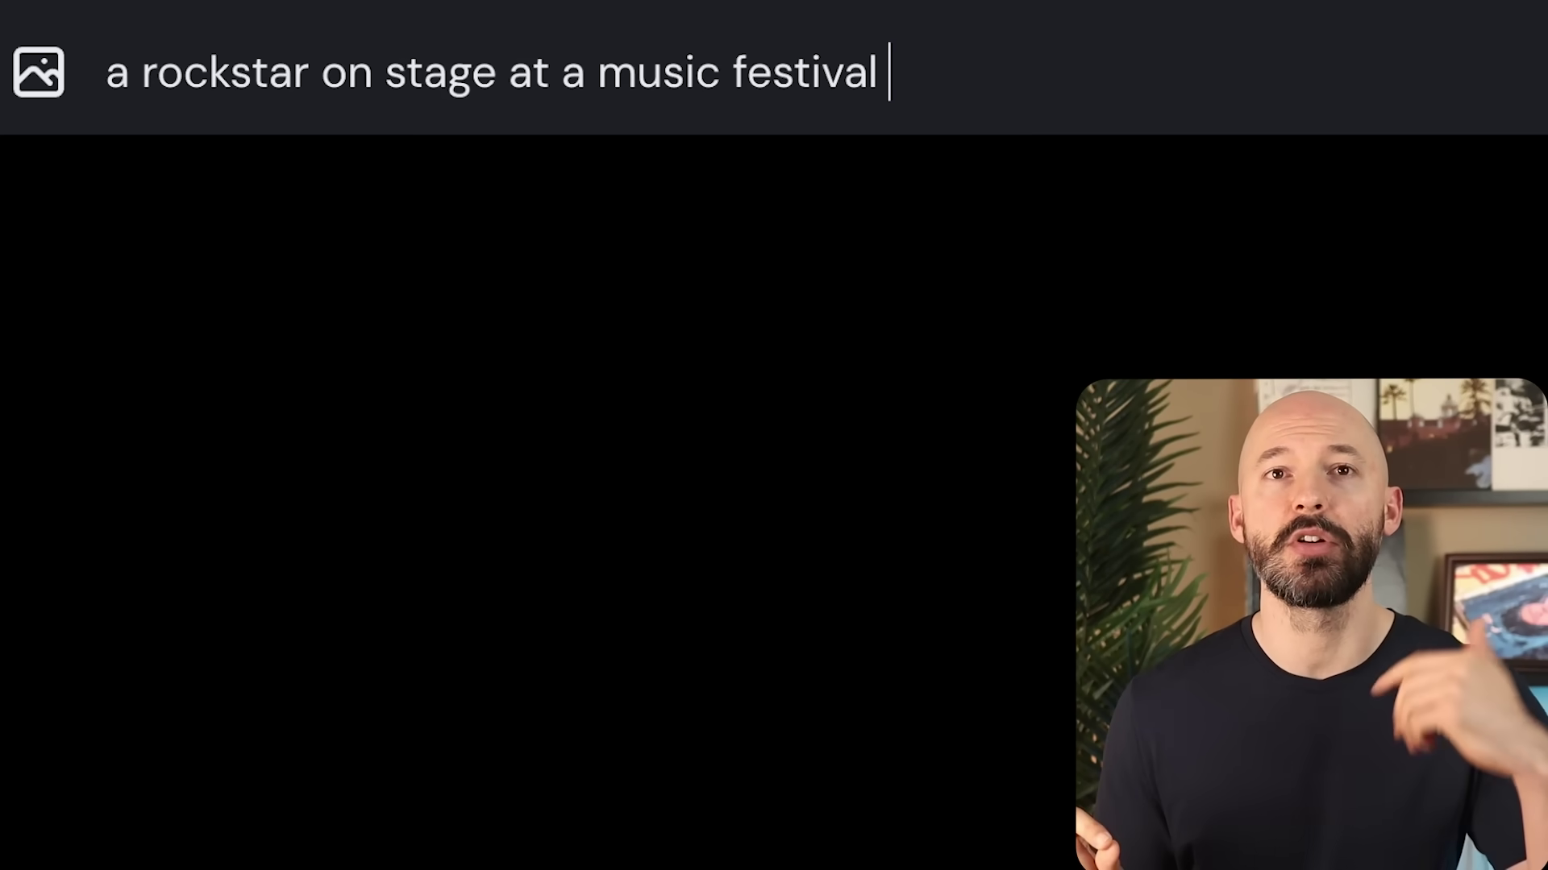
# Append --ow {50,75,100,110,125} to the rockstar prompt to test five omni weights.
pyautogui.write('--ow')
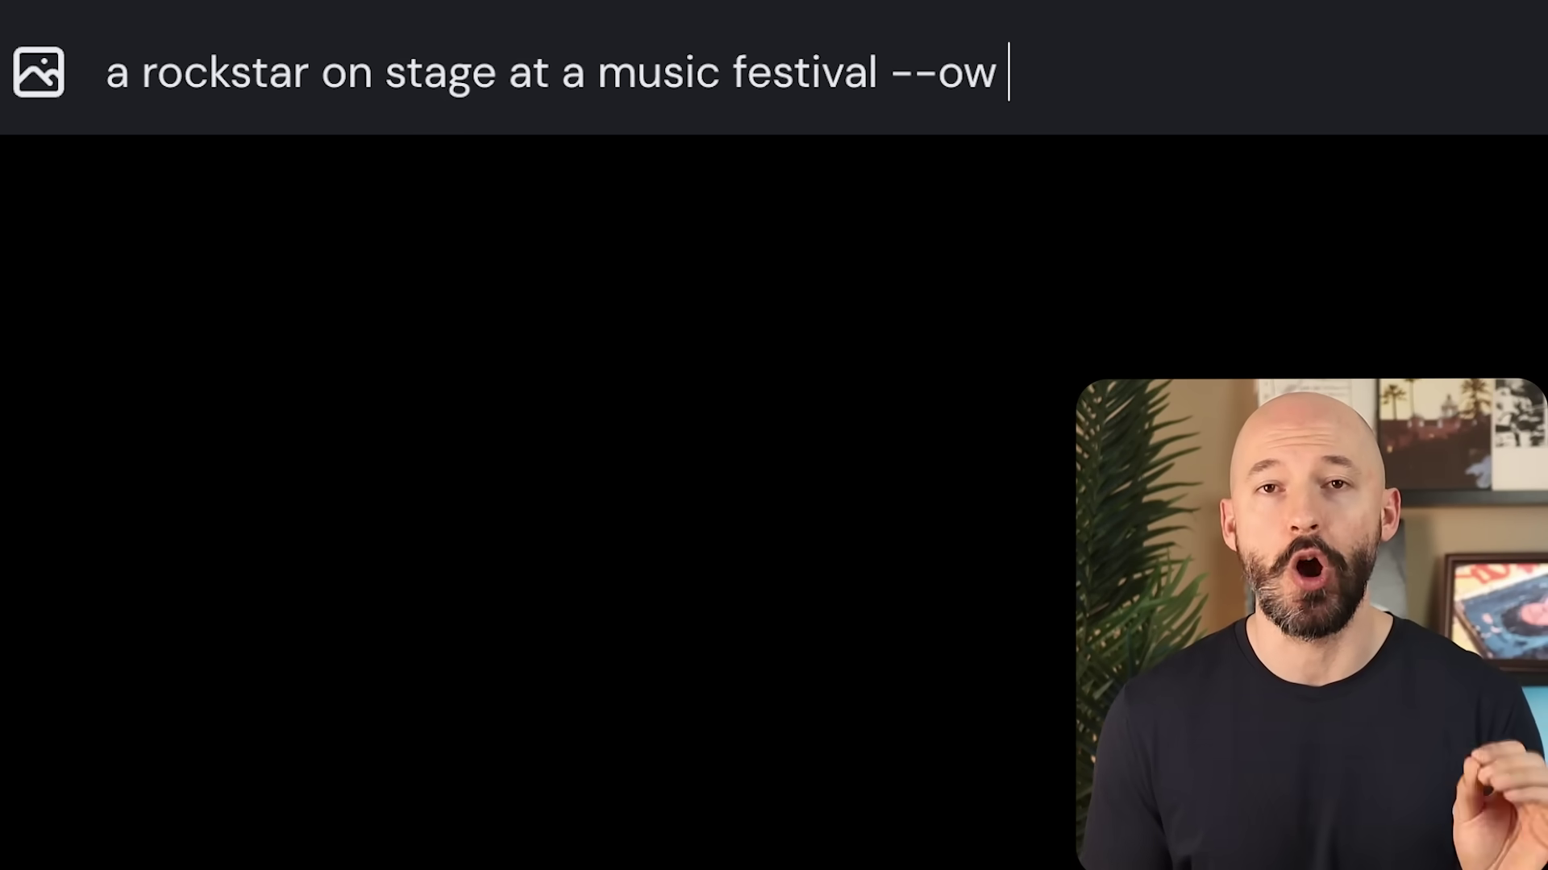
pyautogui.write('{50,75,100,110,125}')
pyautogui.moveTo(1383, 71); pyautogui.dragTo(887, 60)
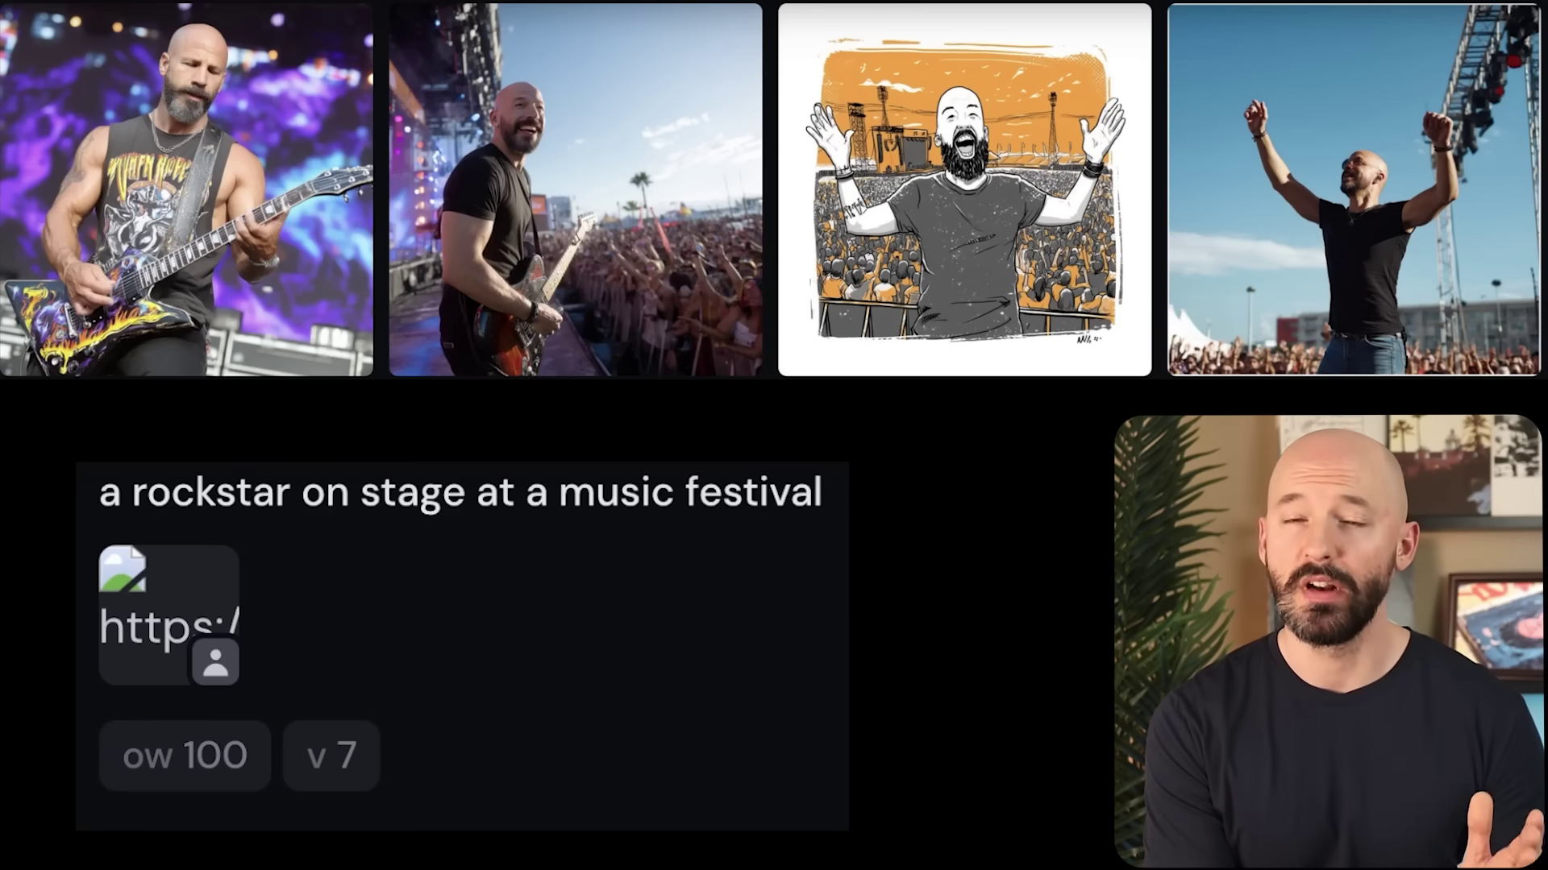
pyautogui.moveTo(689, 245)
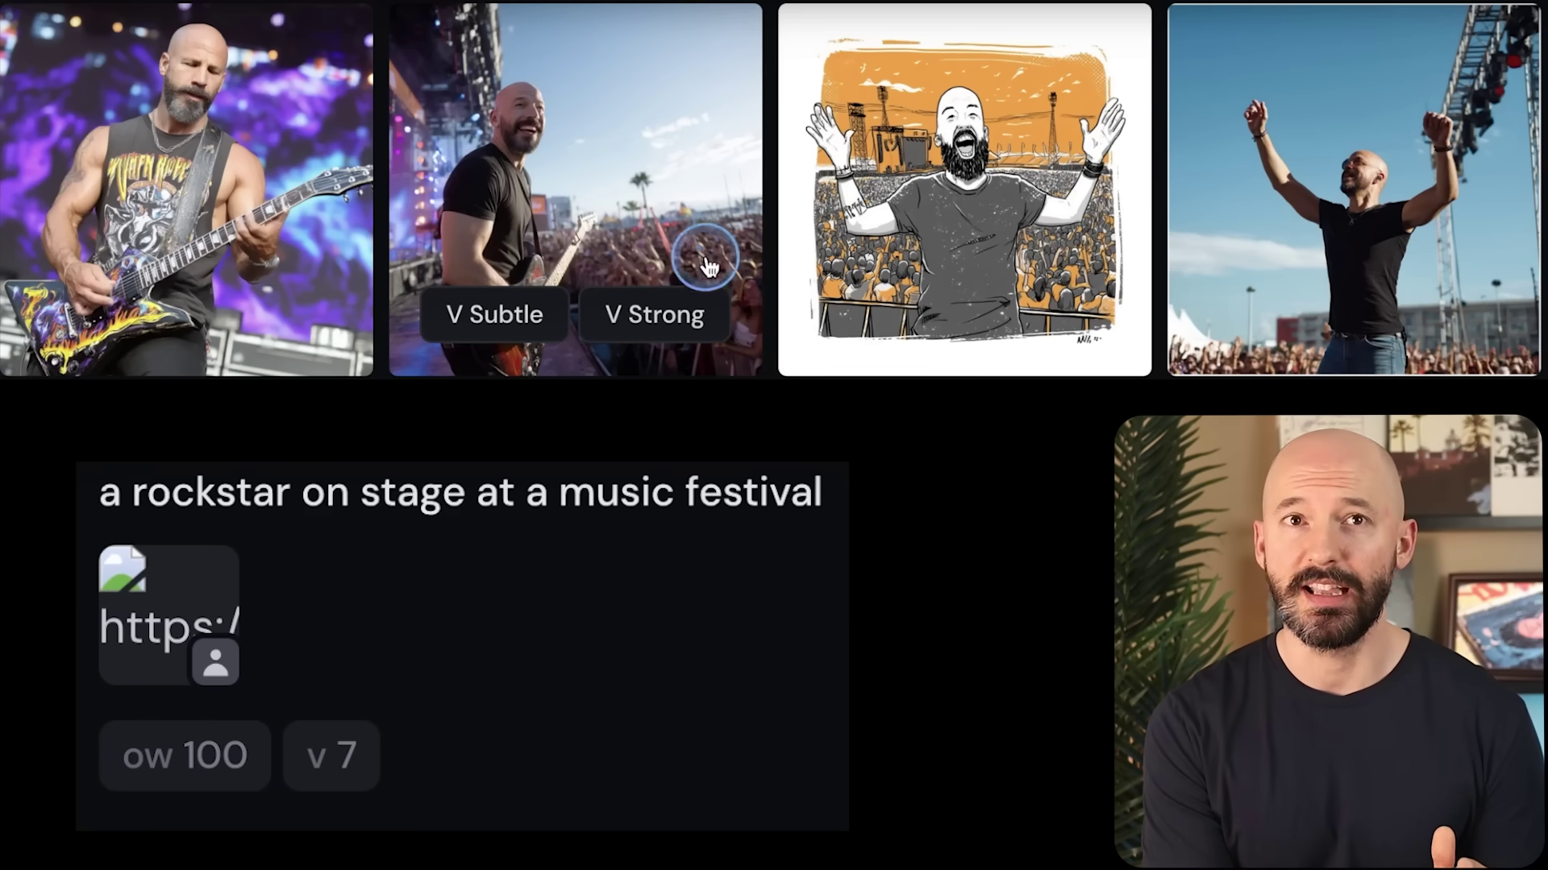
pyautogui.moveTo(1057, 232)
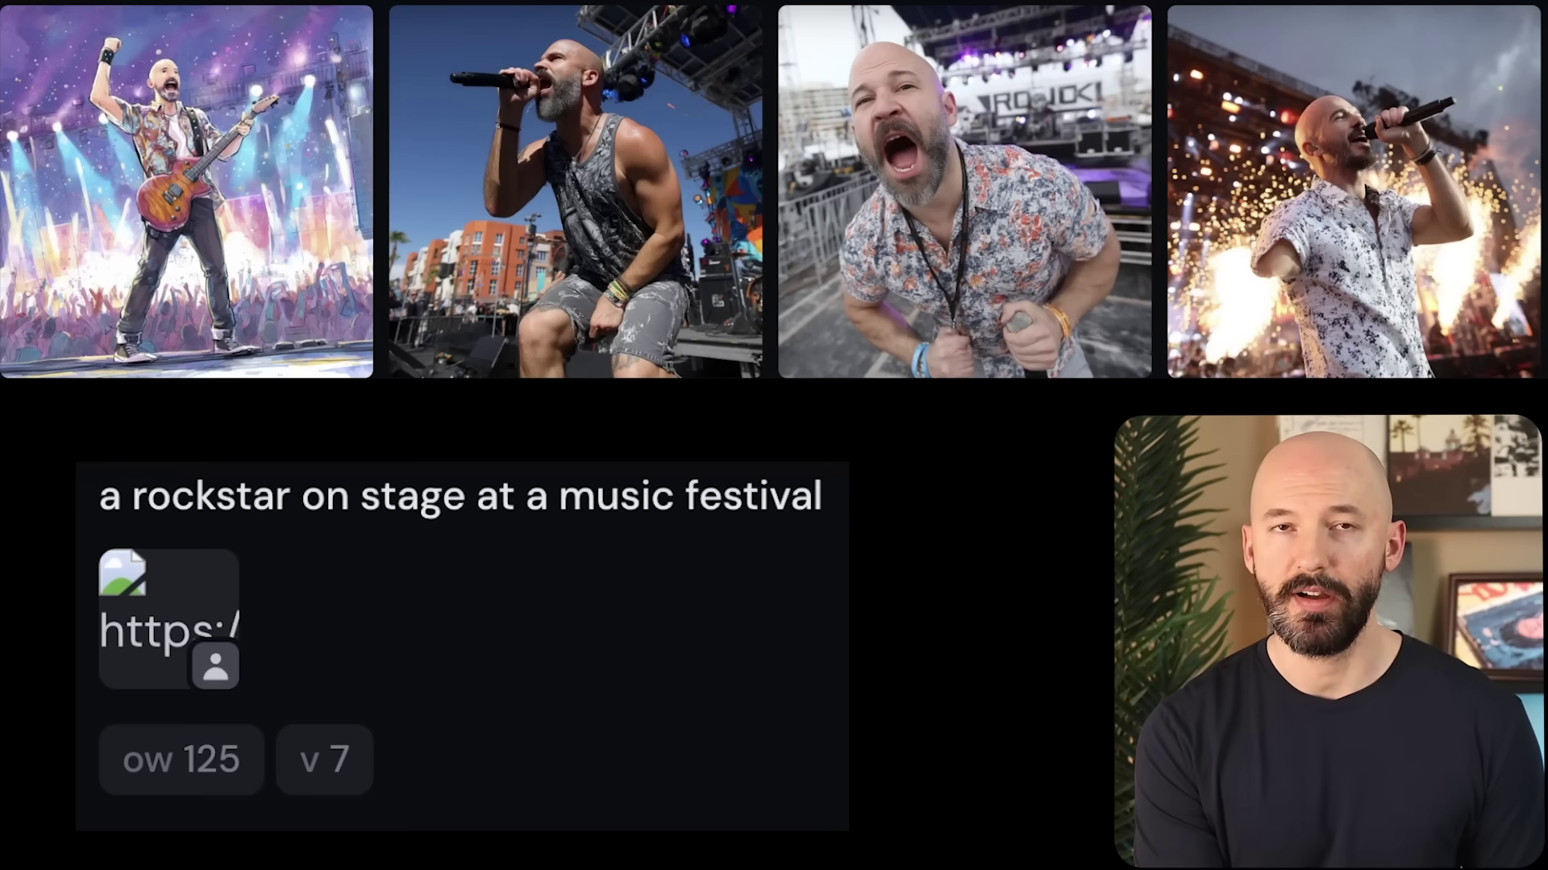
pyautogui.moveTo(1356, 187)
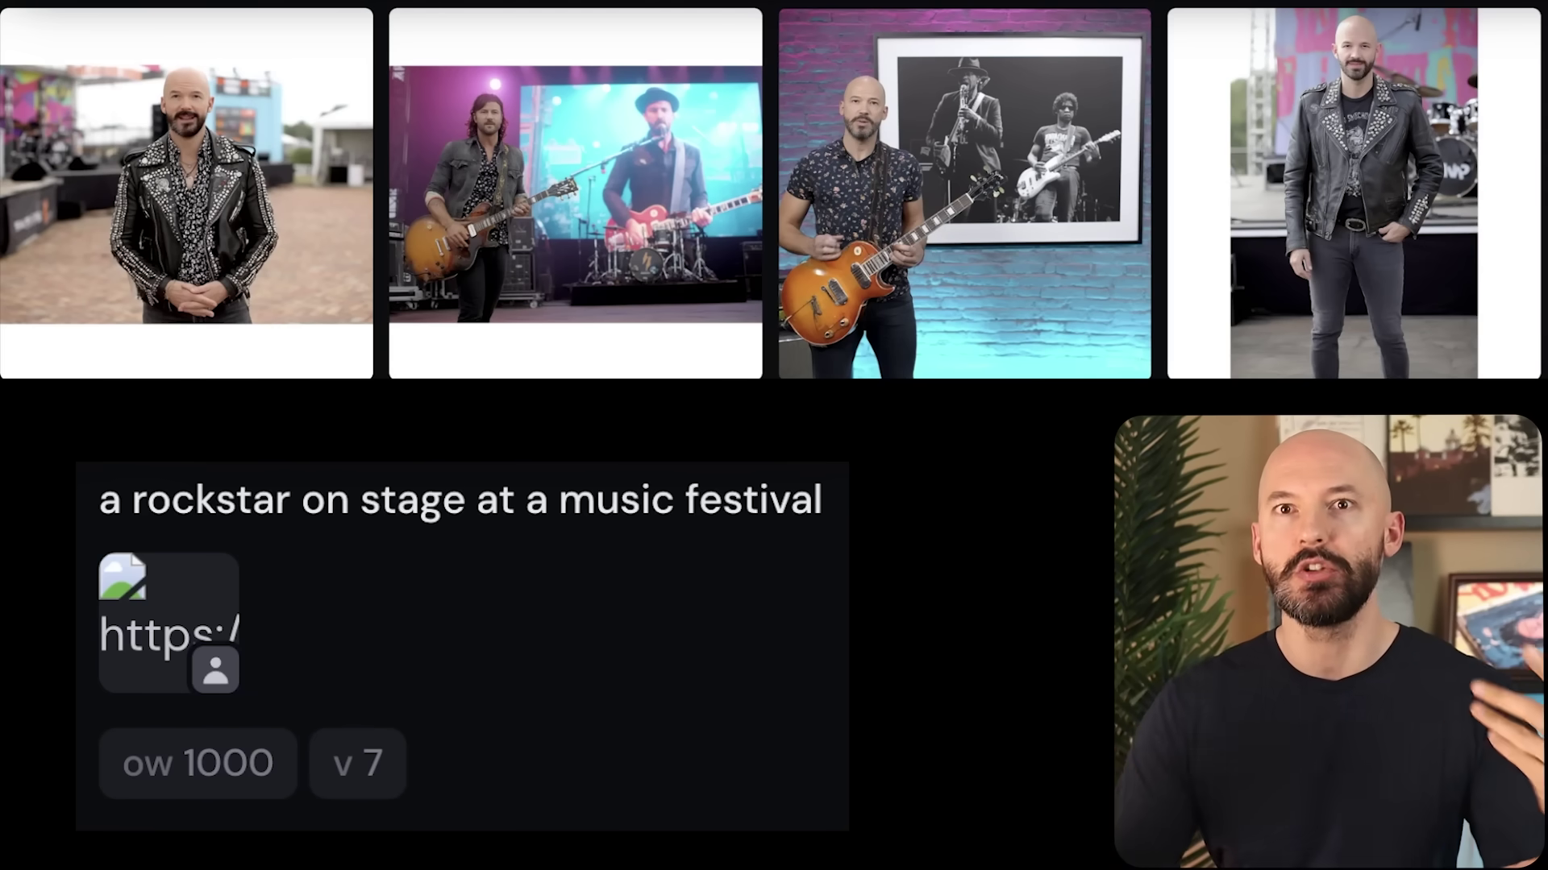
pyautogui.moveTo(1233, 211)
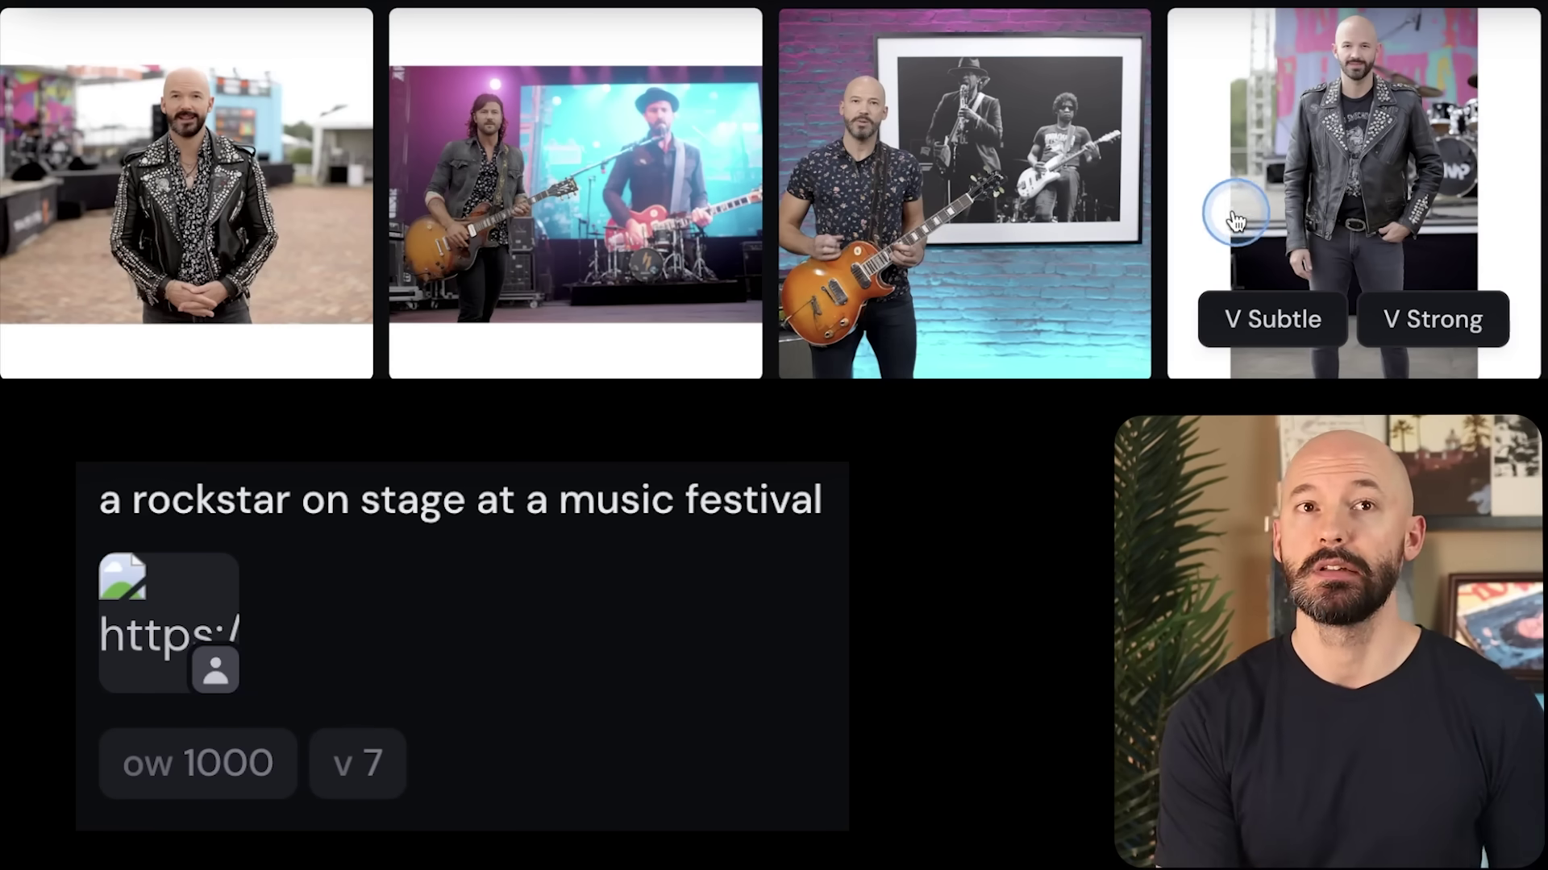
pyautogui.moveTo(246, 179)
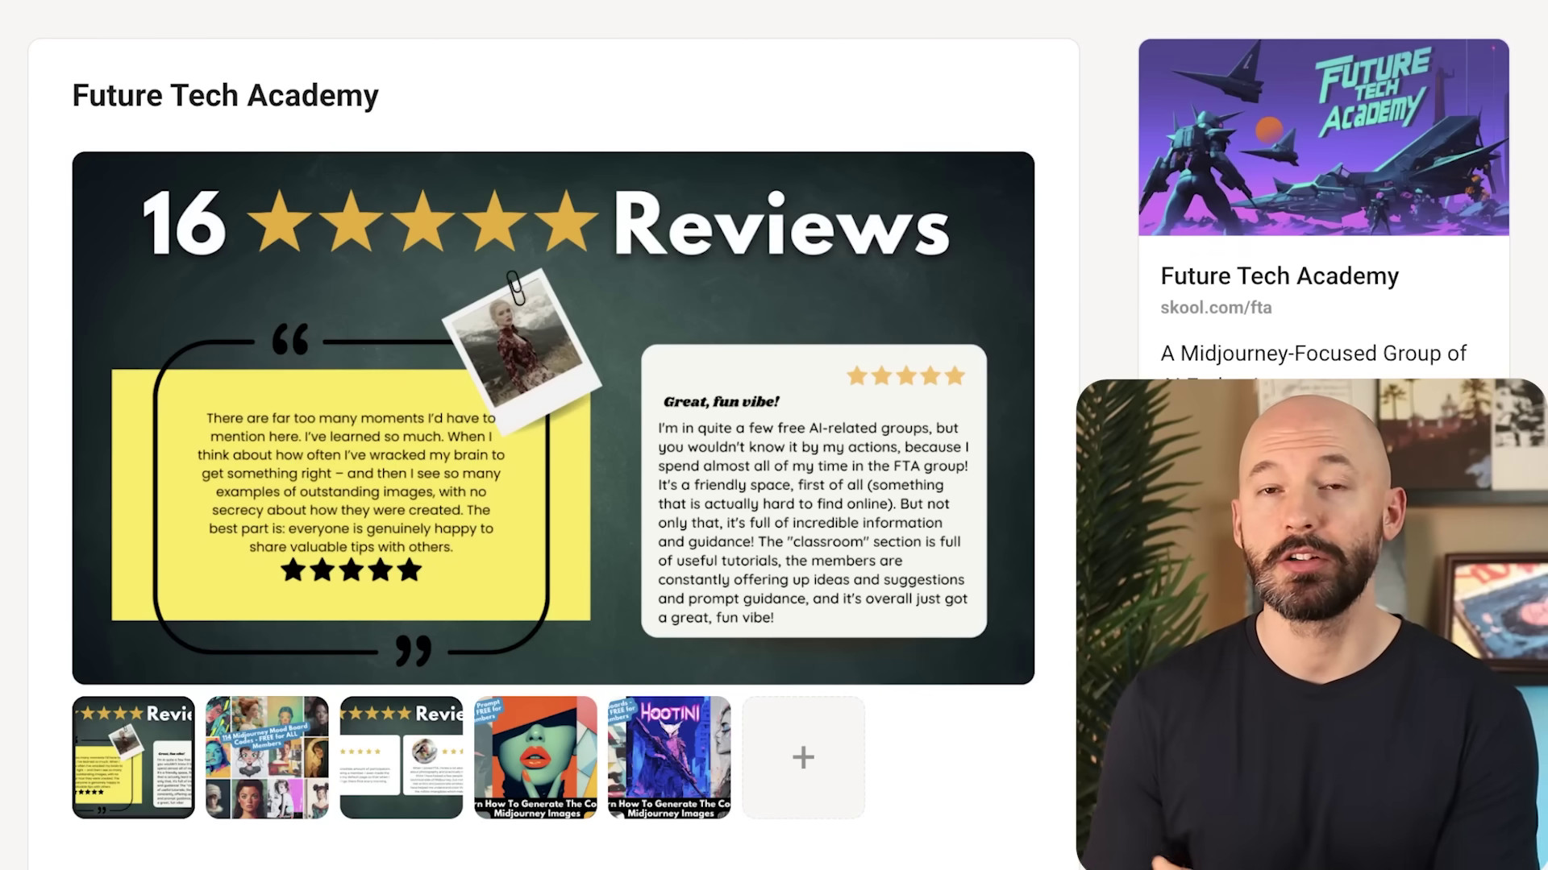
# View the Mood Board collage and Classroom course grid, then advance to the periwinkle-suit portrait.
pyautogui.click(297, 798)
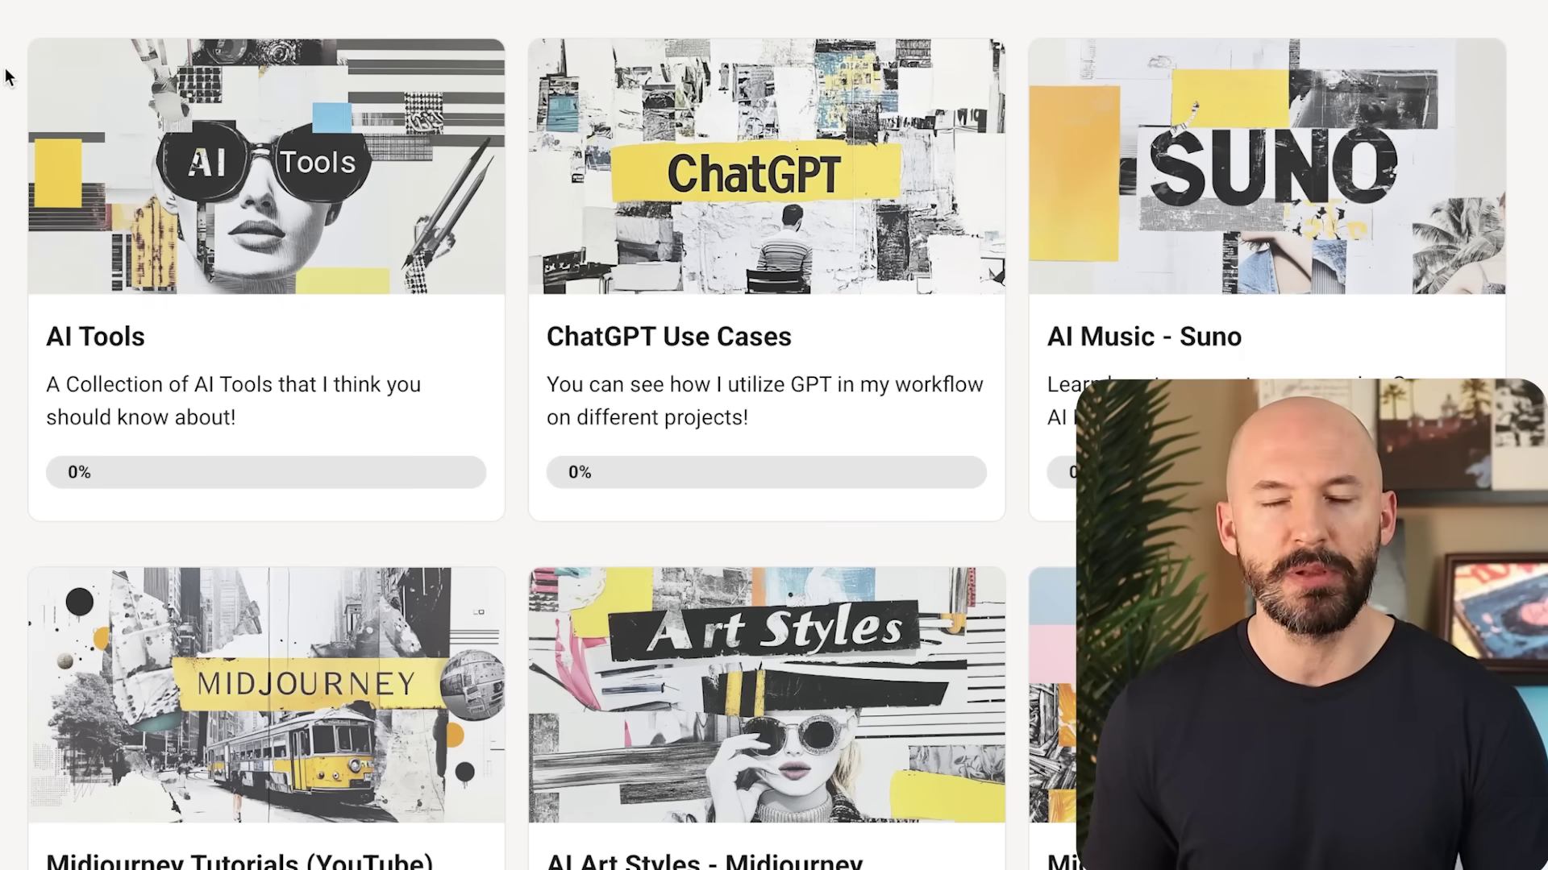
pyautogui.scroll(-6, 5, 77)
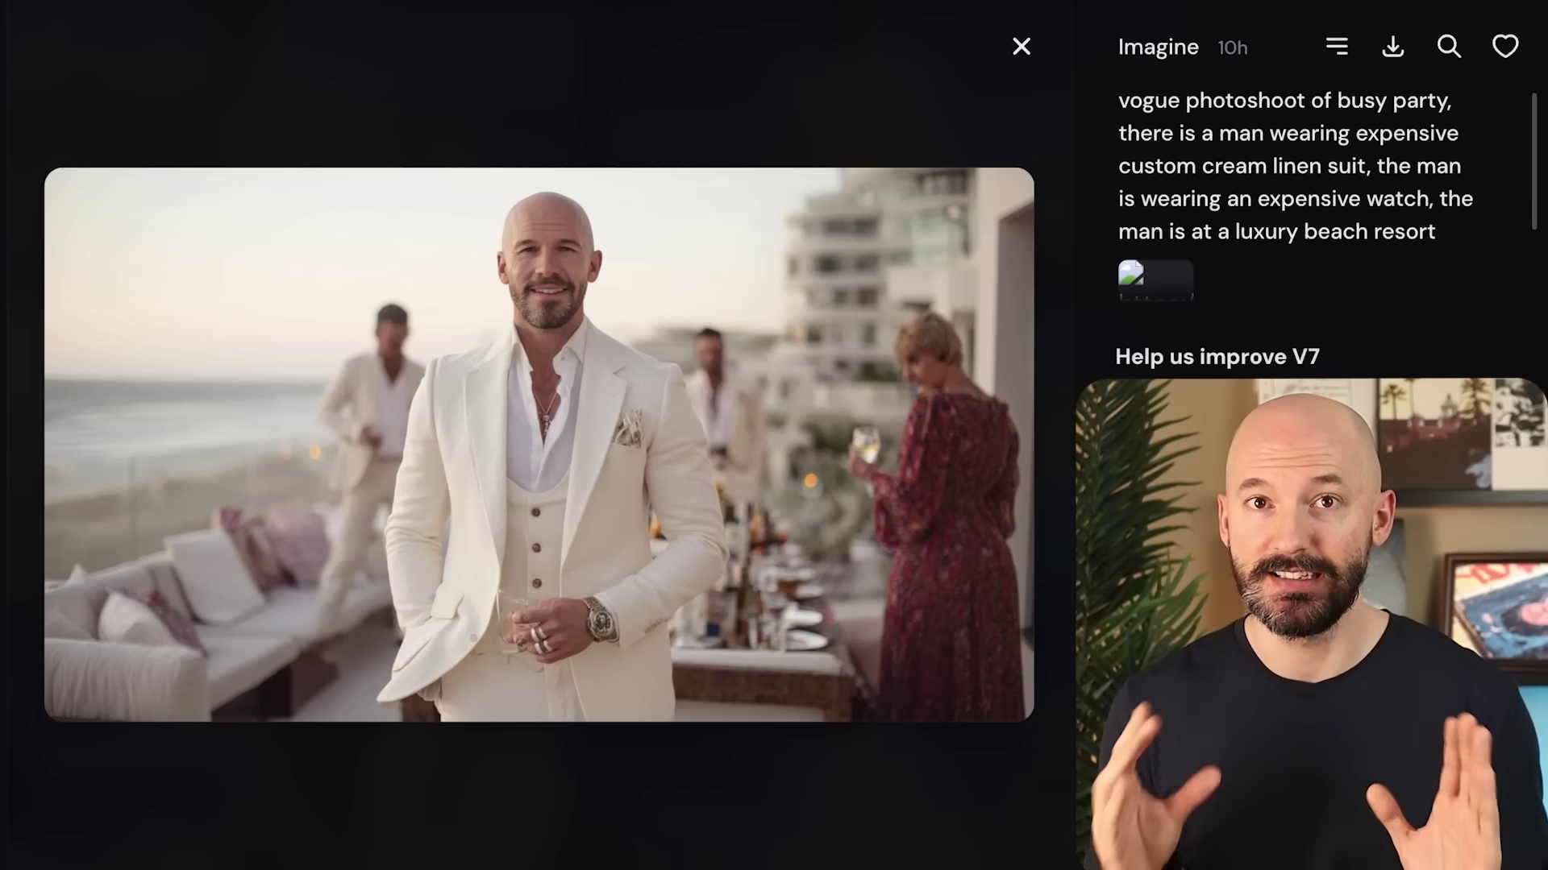
pyautogui.press('Right')
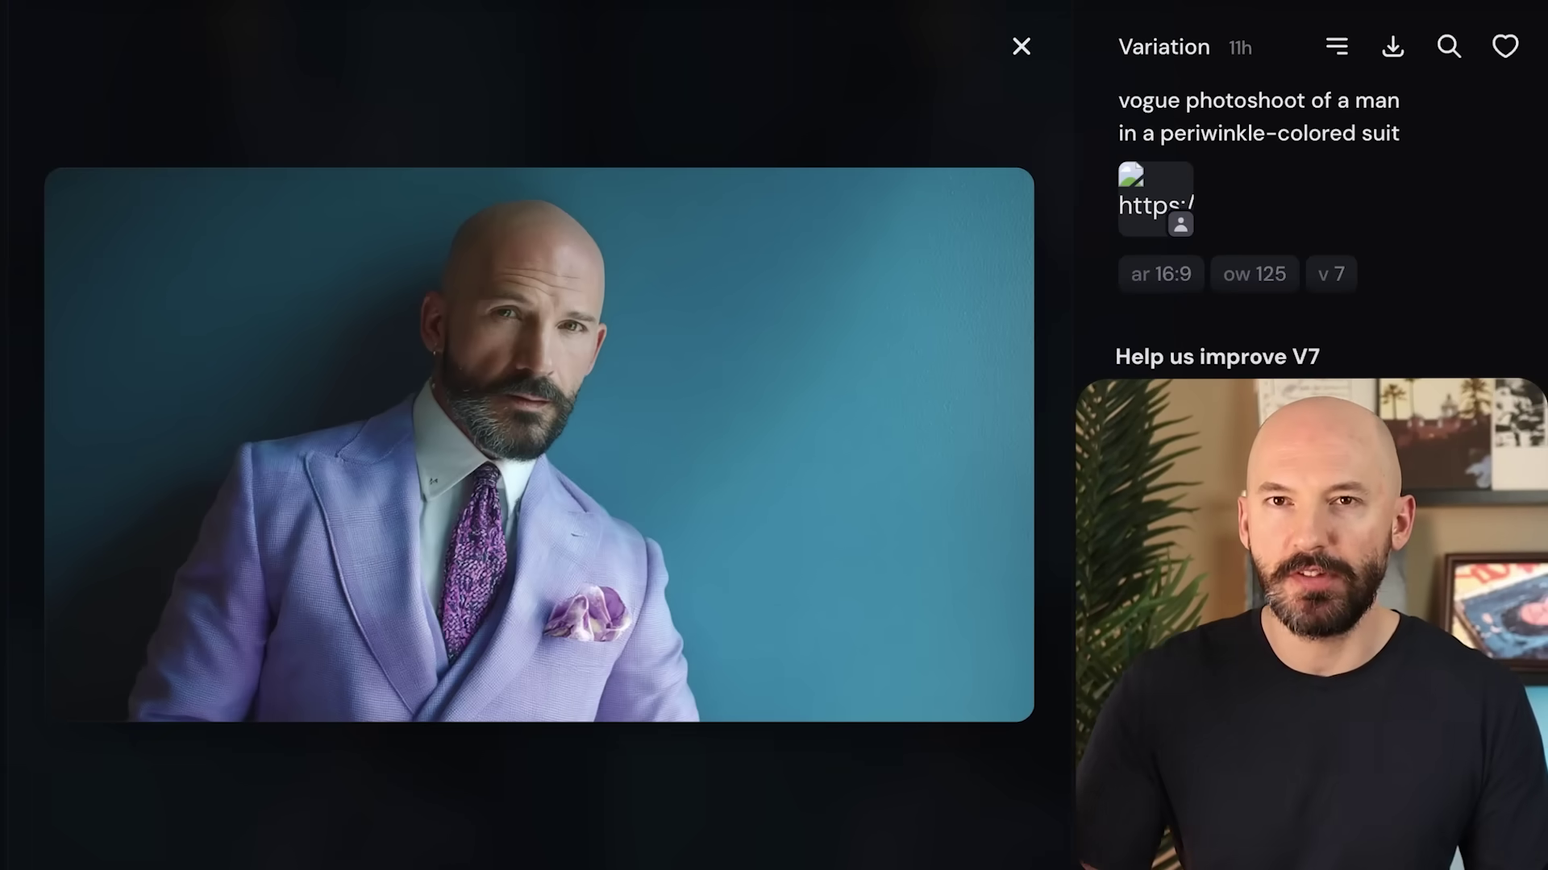
# Step past the cyan pinstripe suit image to the cyan-suit sofa portrait.
pyautogui.press('Right')
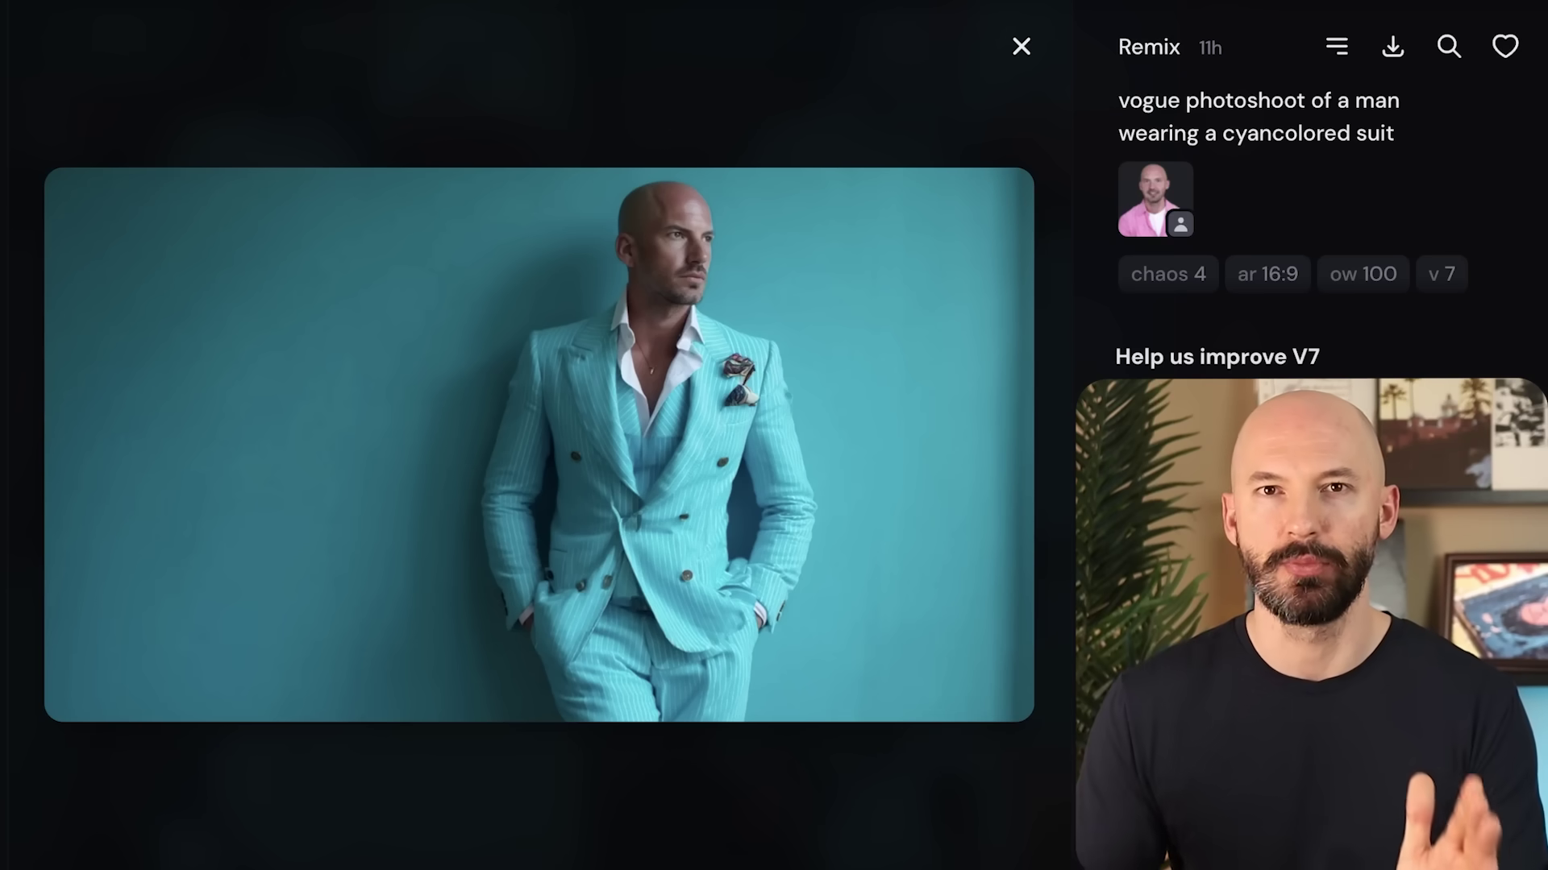
pyautogui.press('Right')
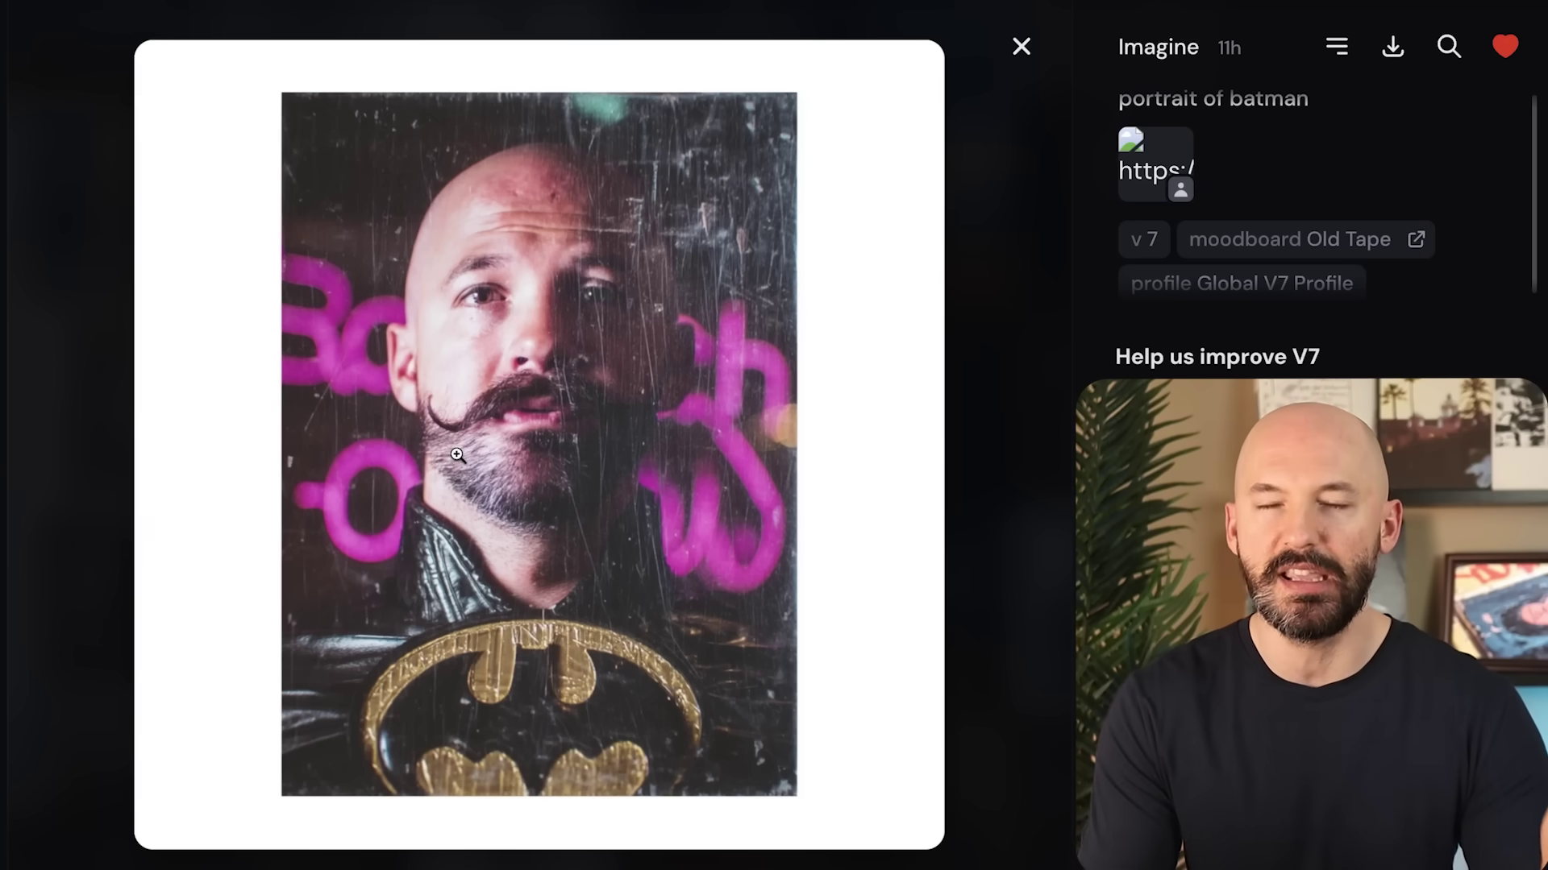
# Advance past the next Batman portrait to the anime warrior image.
pyautogui.press('Right')
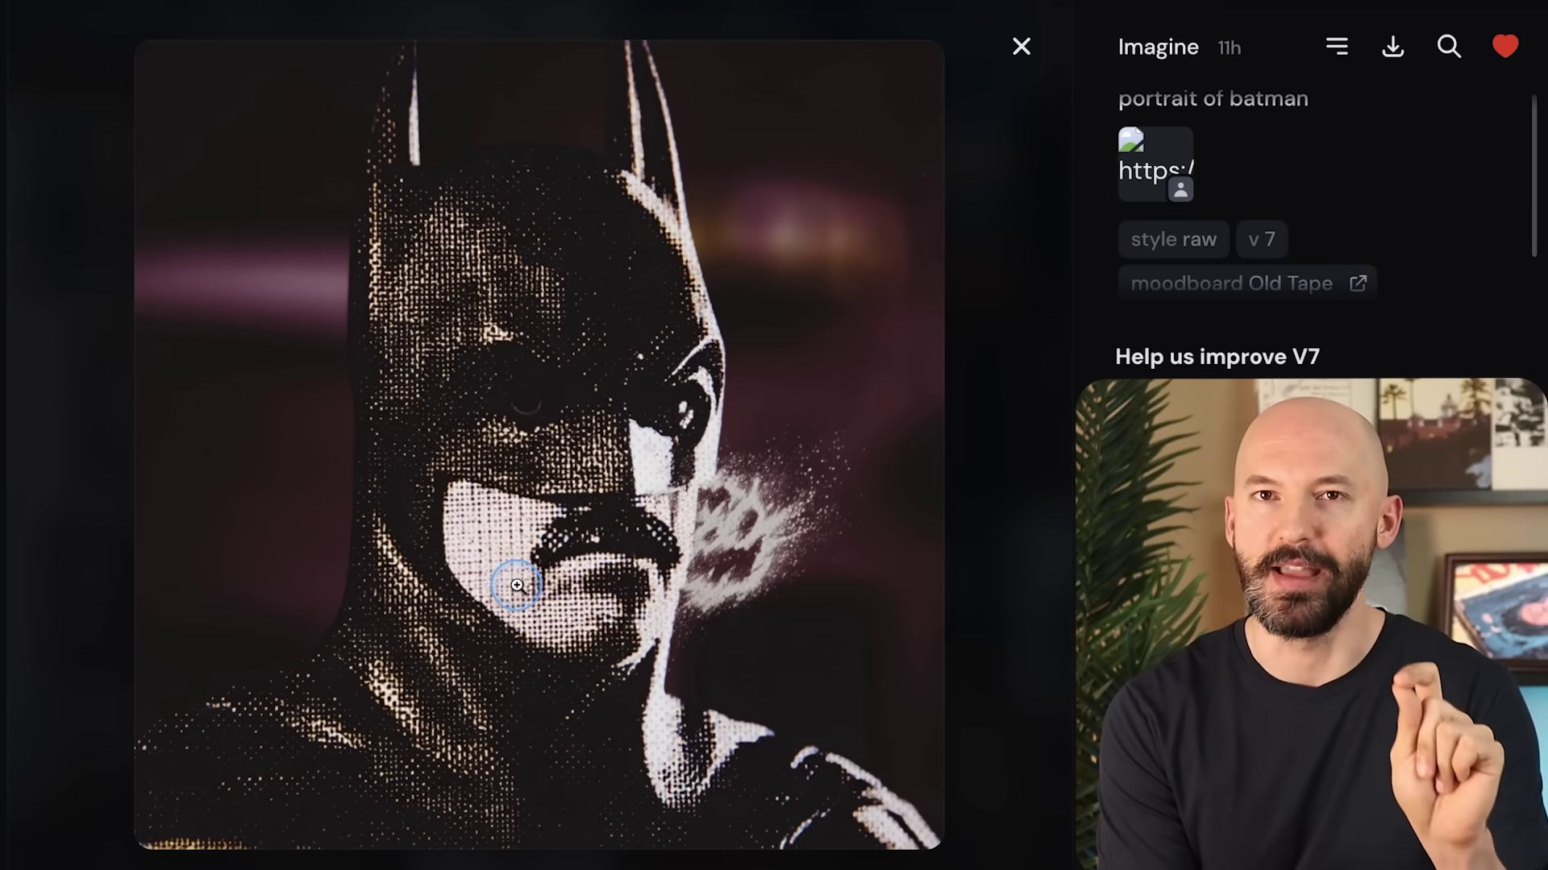
pyautogui.press('Right')
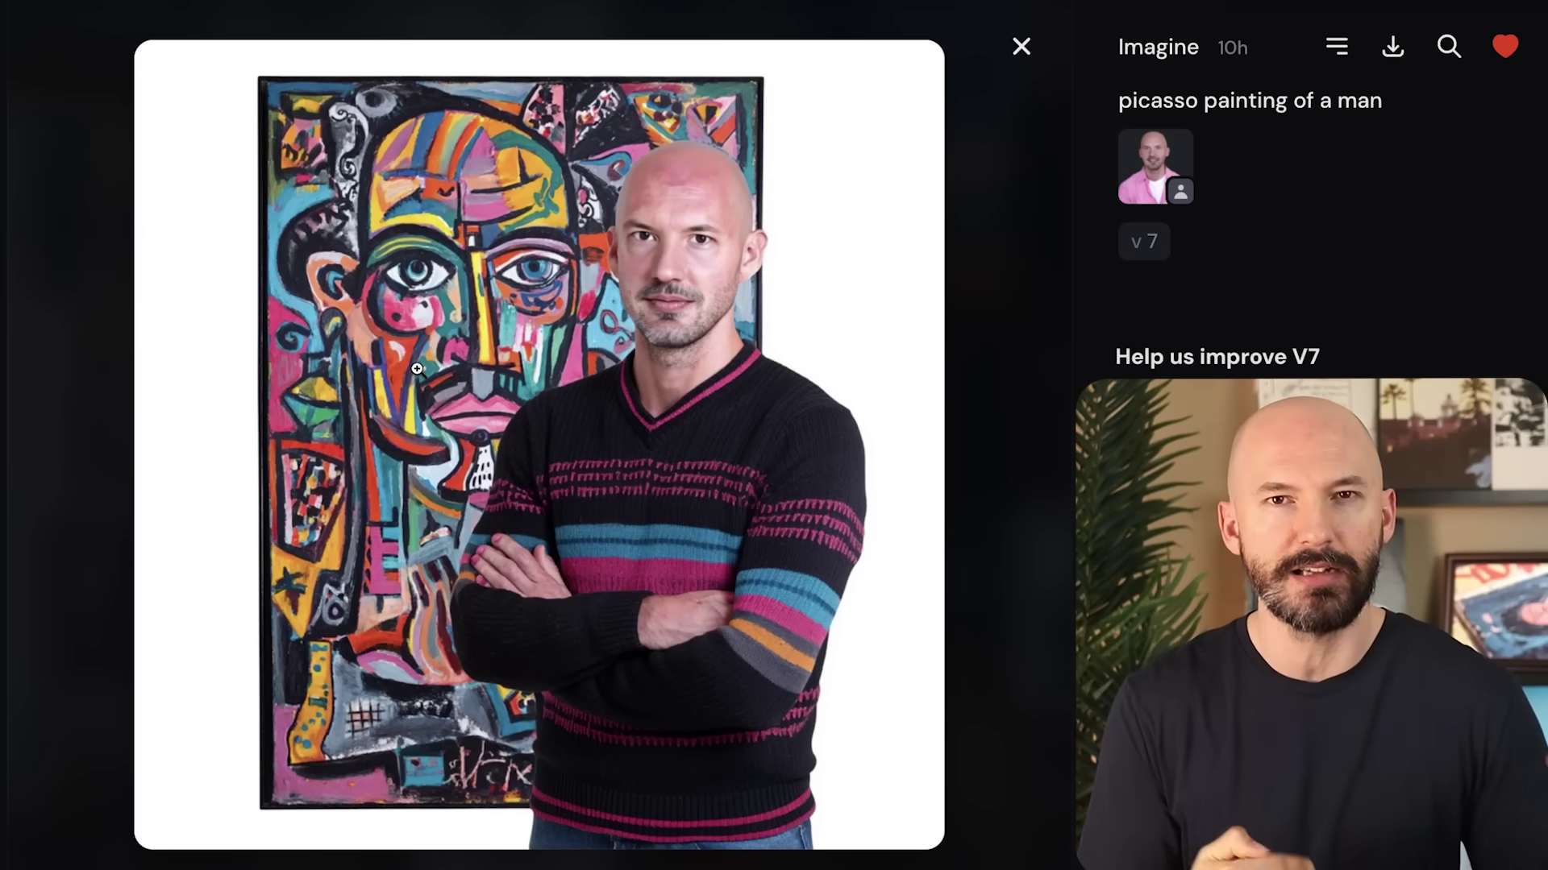
# Advance to the cyan-suit vogue photoshoot made with chaos 4, ow 100 and v 7.
pyautogui.press('Right')
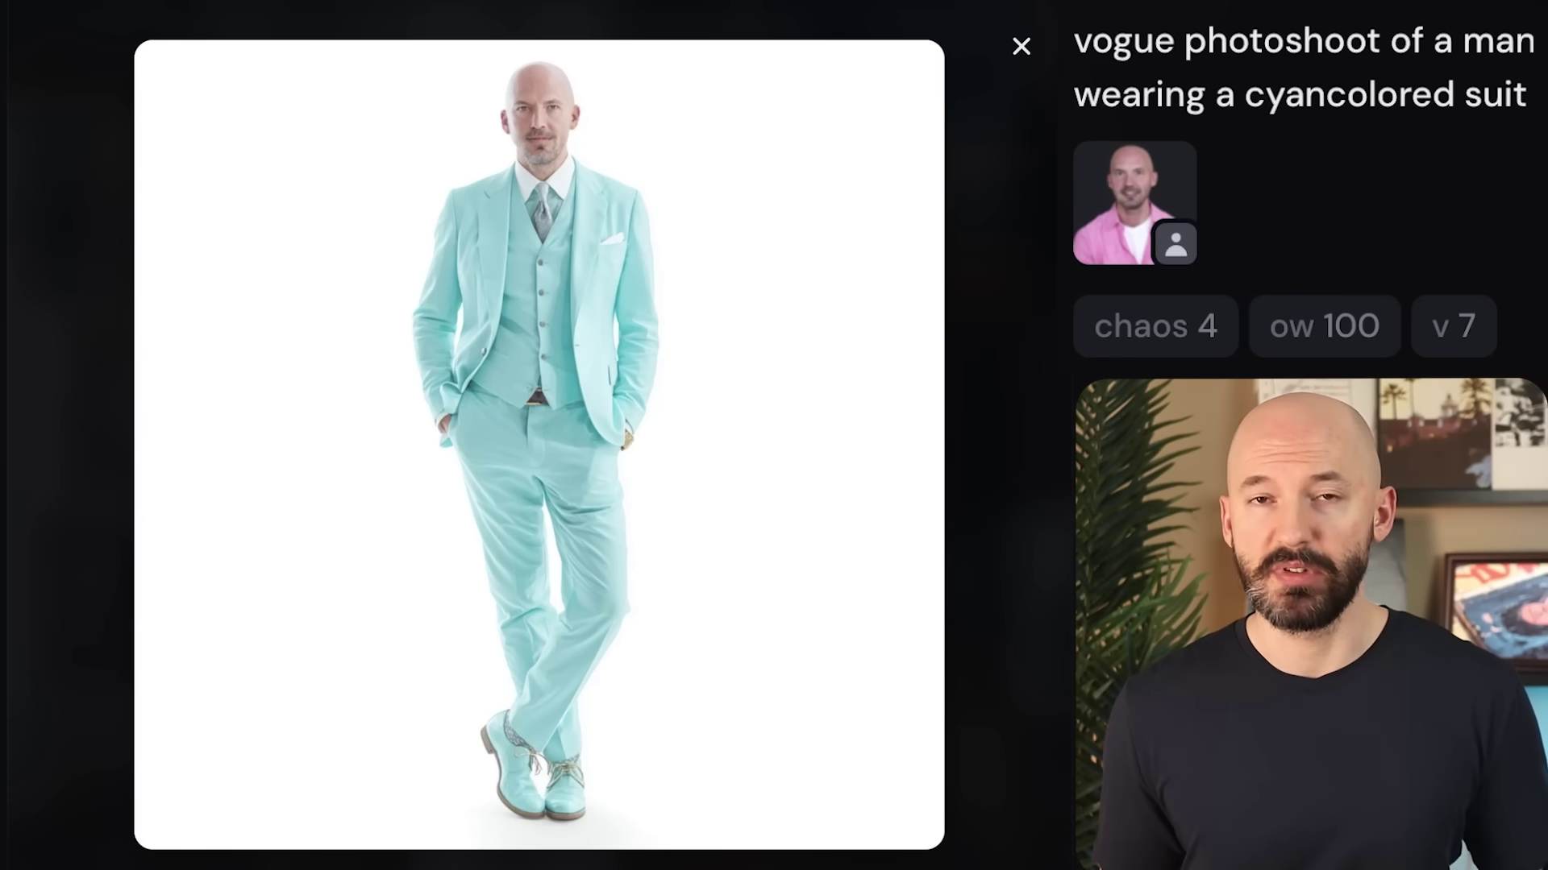
# Cycle through the 2:3 cyan-suit generations to the 16:9 pool-wall variation at ow 150.
pyautogui.press('Right')
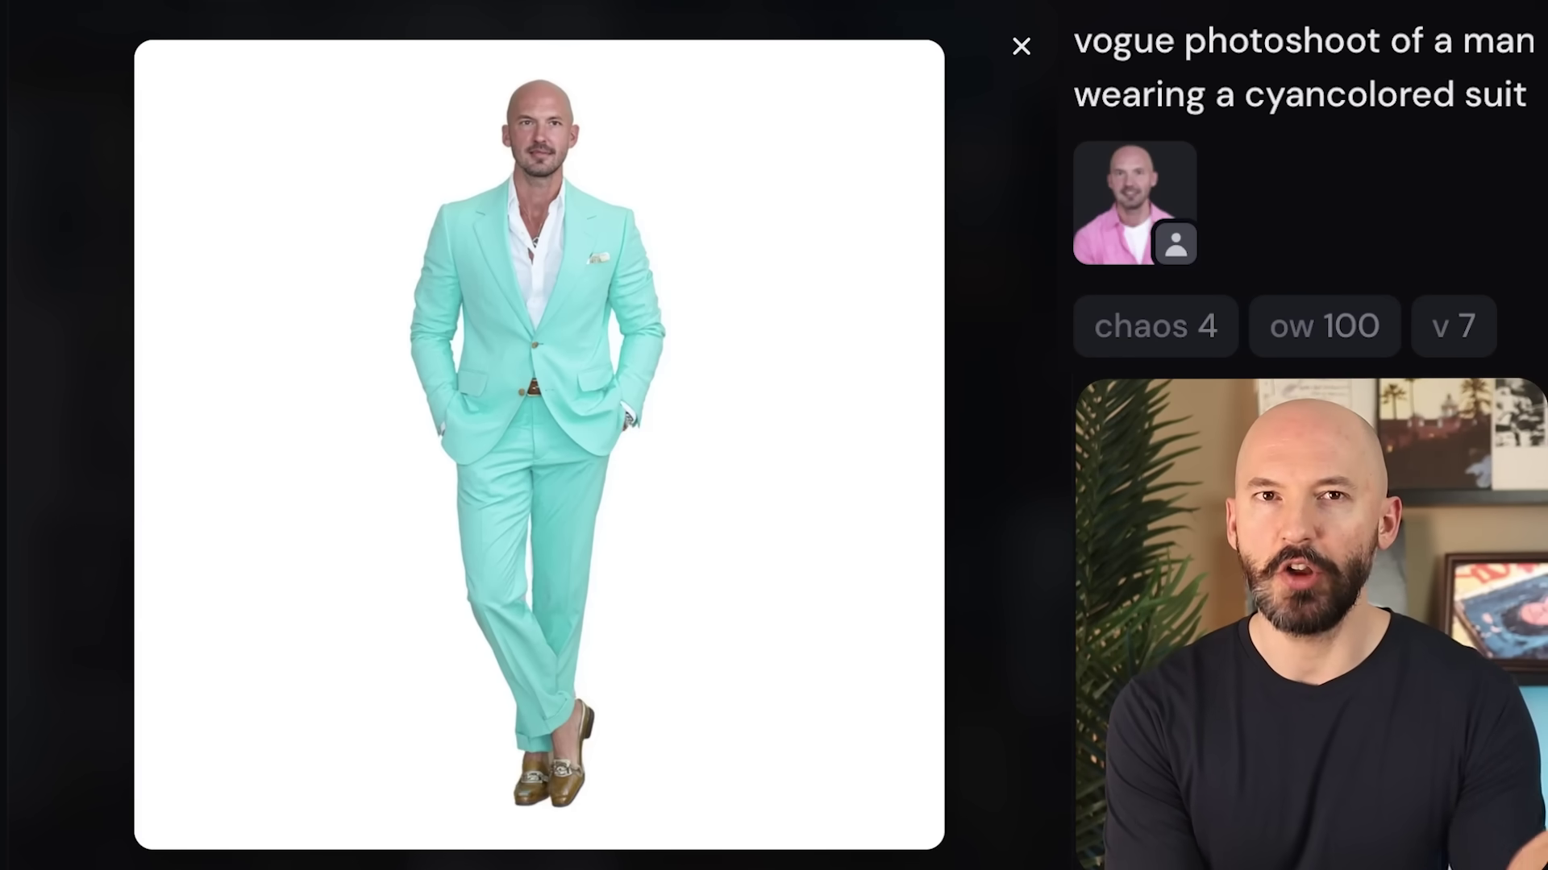
pyautogui.press('Right')
pyautogui.press('Right')
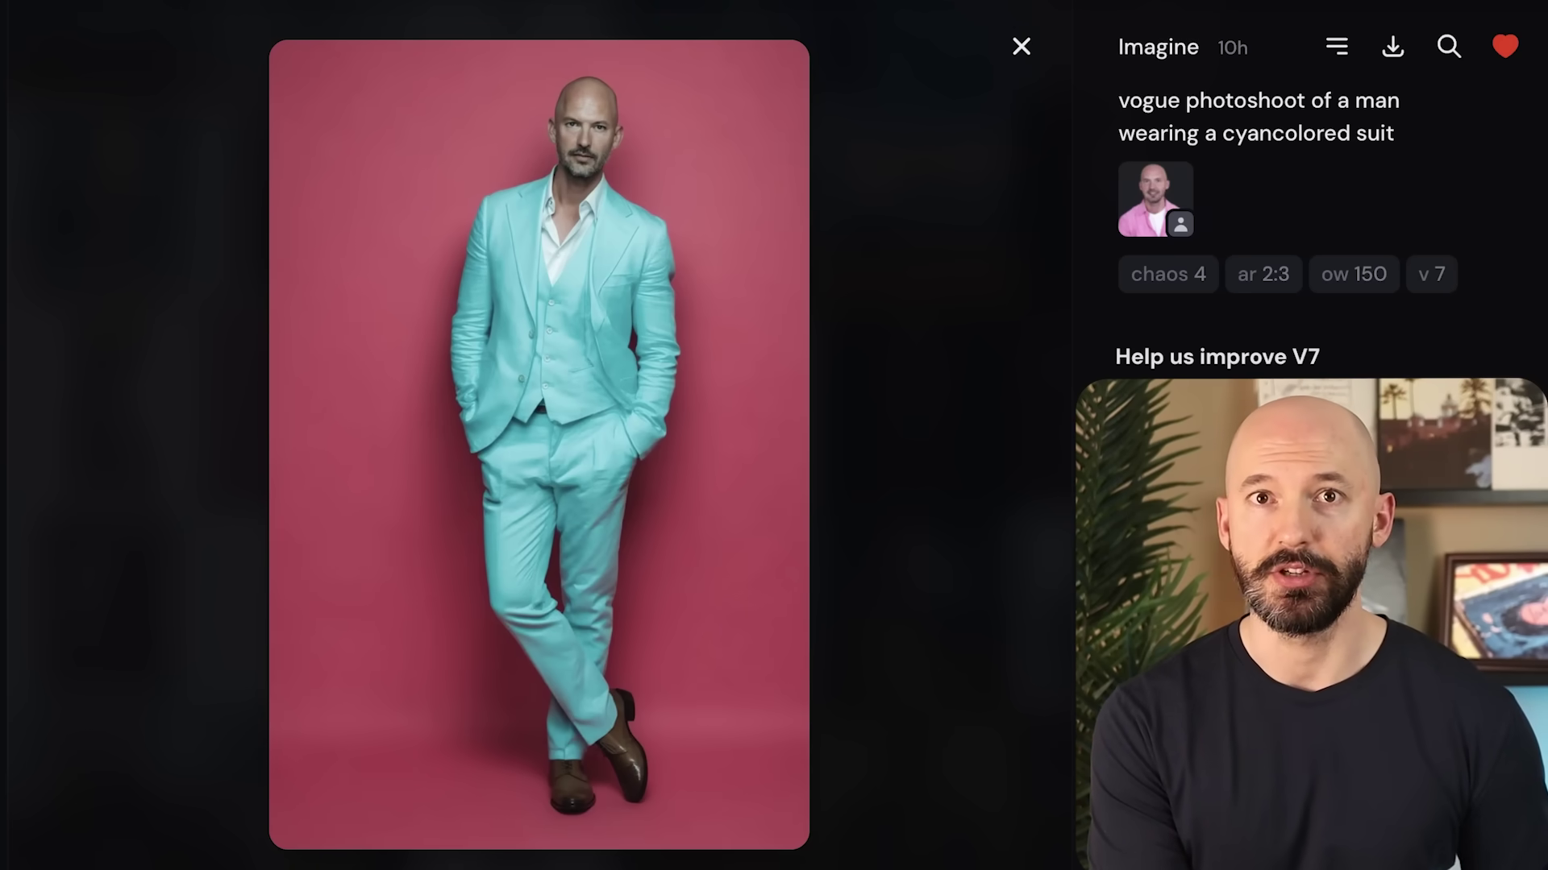
pyautogui.press('Right')
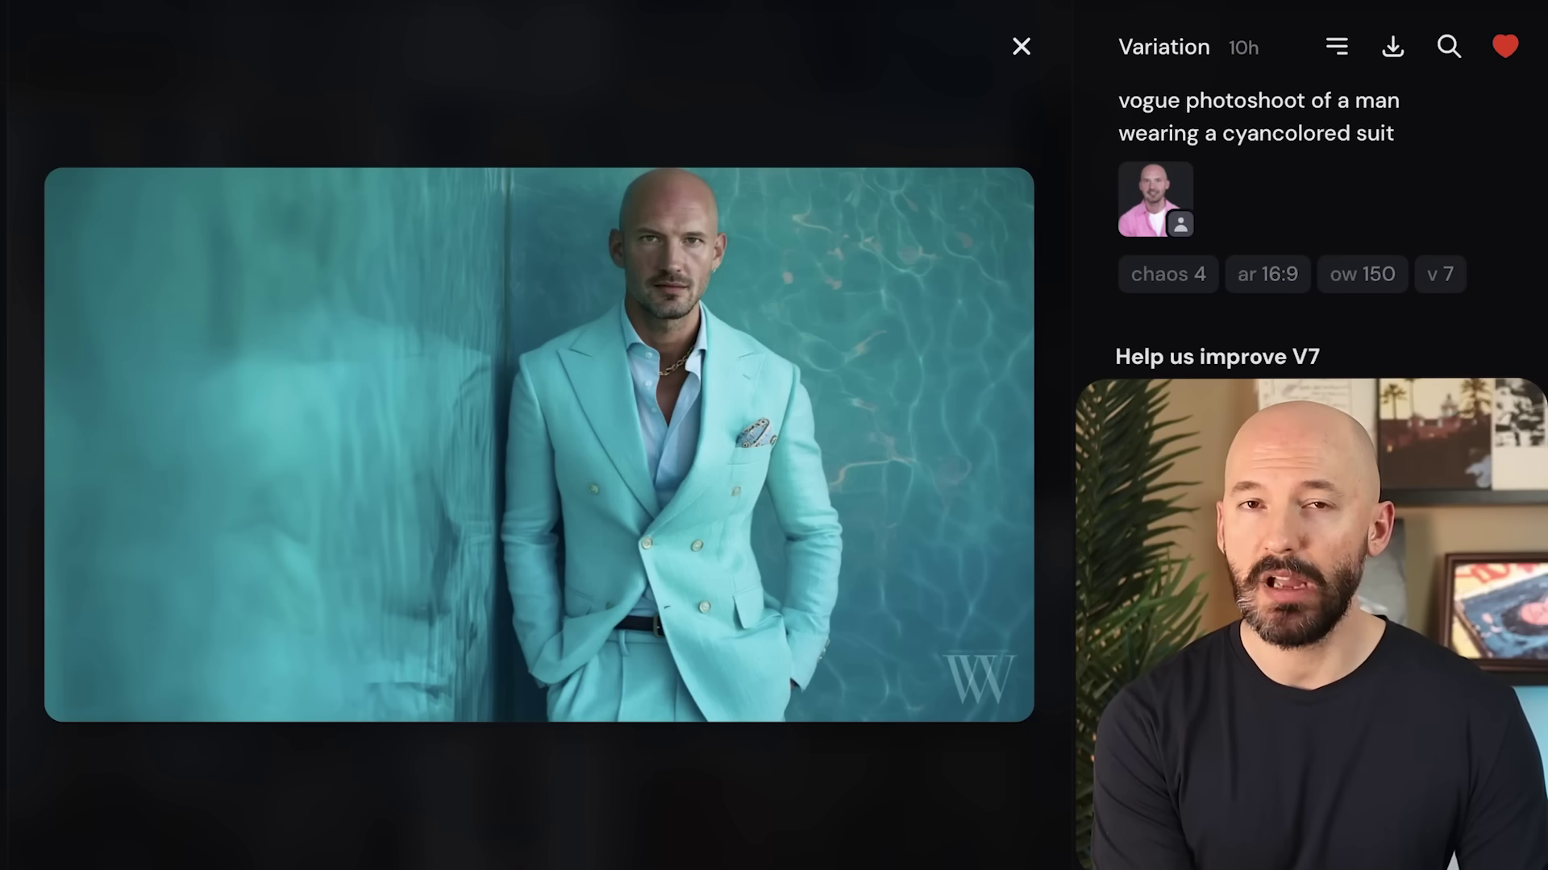
# Look over the grid of four 16:9 cyan-suit vogue variations, including poolside, seaside and sofa shots.
pyautogui.moveTo(1148, 63)
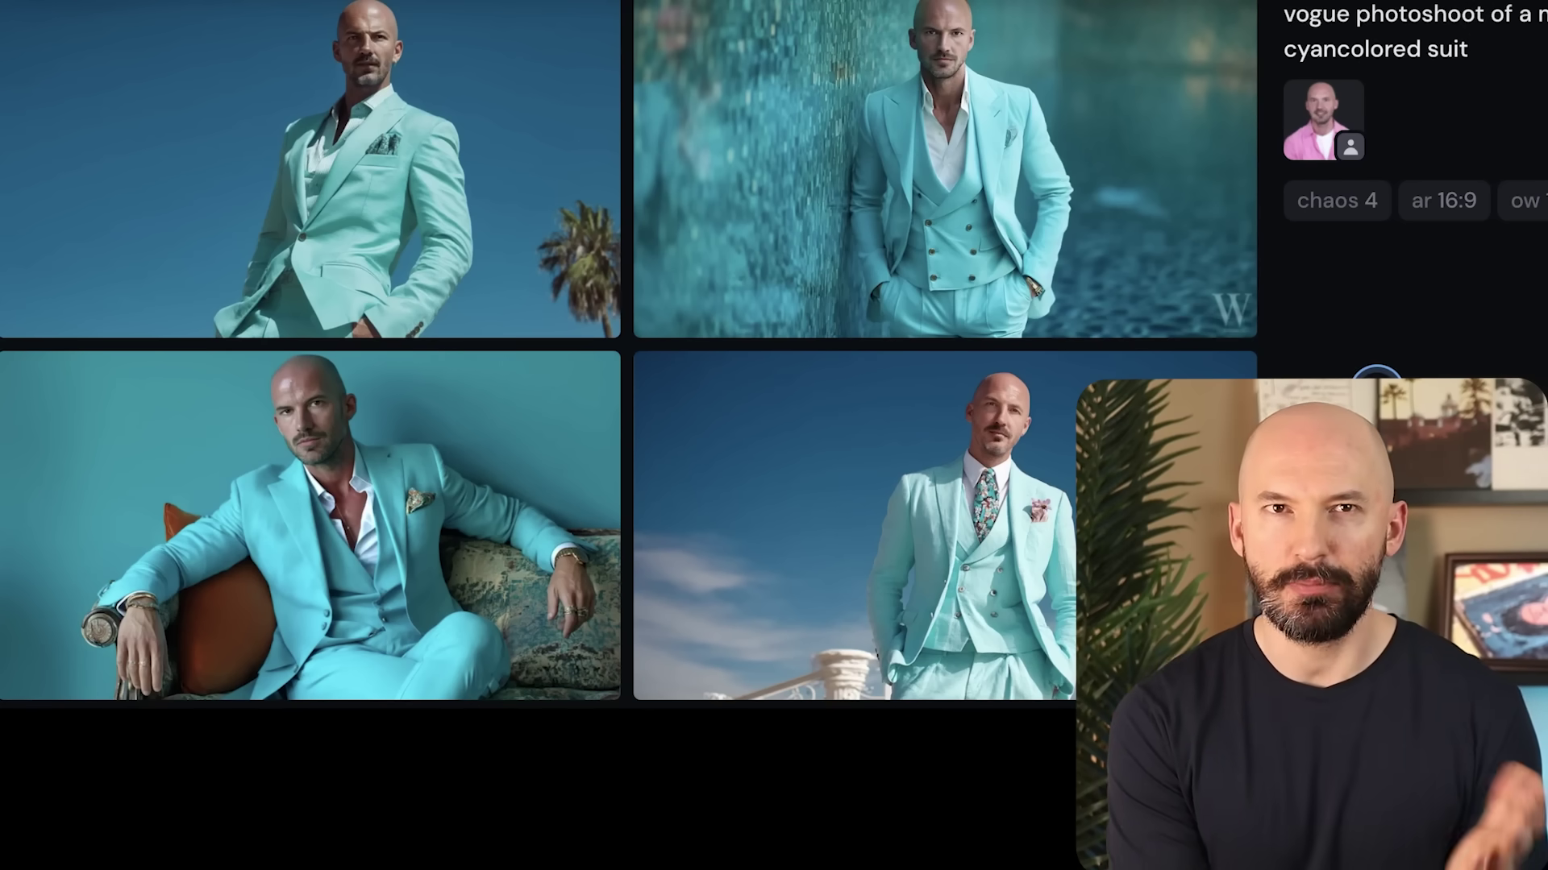
pyautogui.moveTo(844, 283)
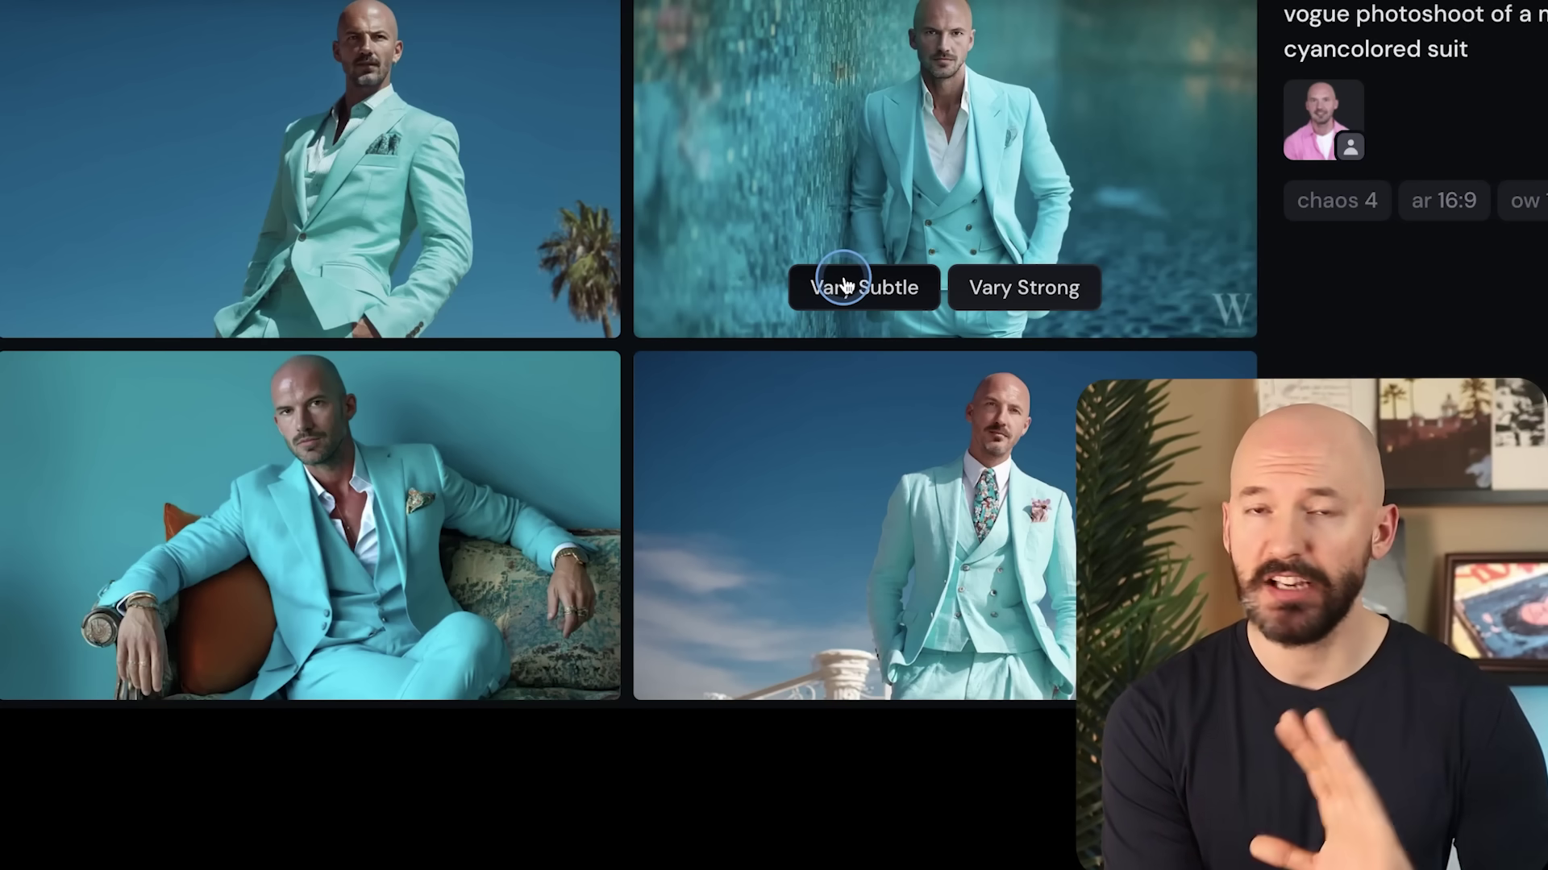